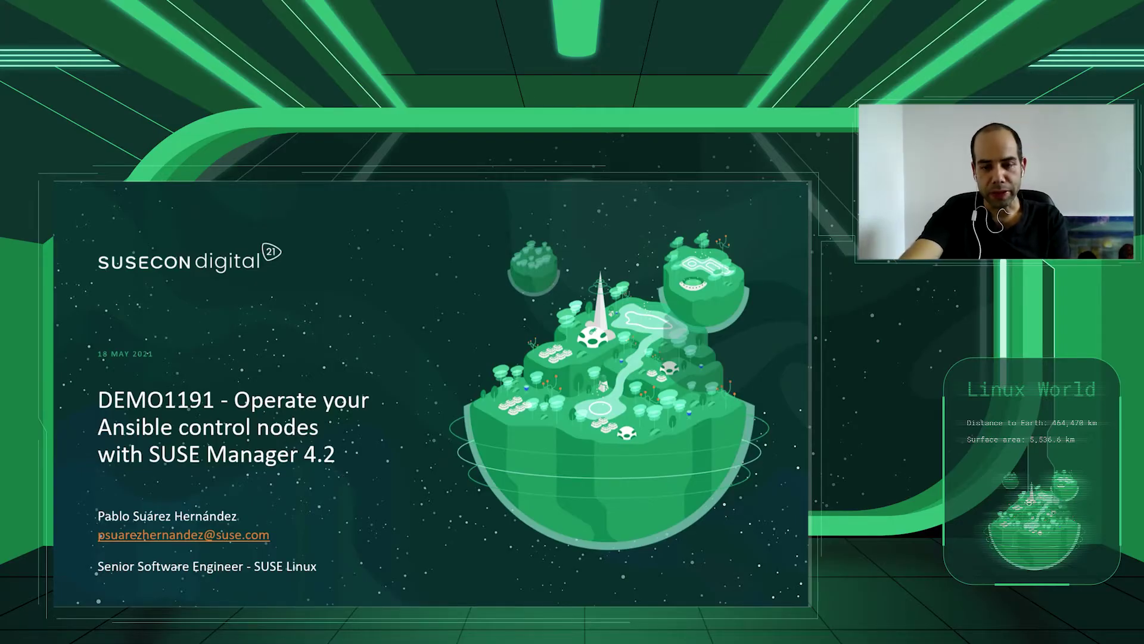
Step: Switch to the terminal and check the Ansible version installed on the suma-42-min-sles15sp3 host
{"action": "key", "text": "alt+Tab"}
{"action": "key", "text": "alt+Tab"}
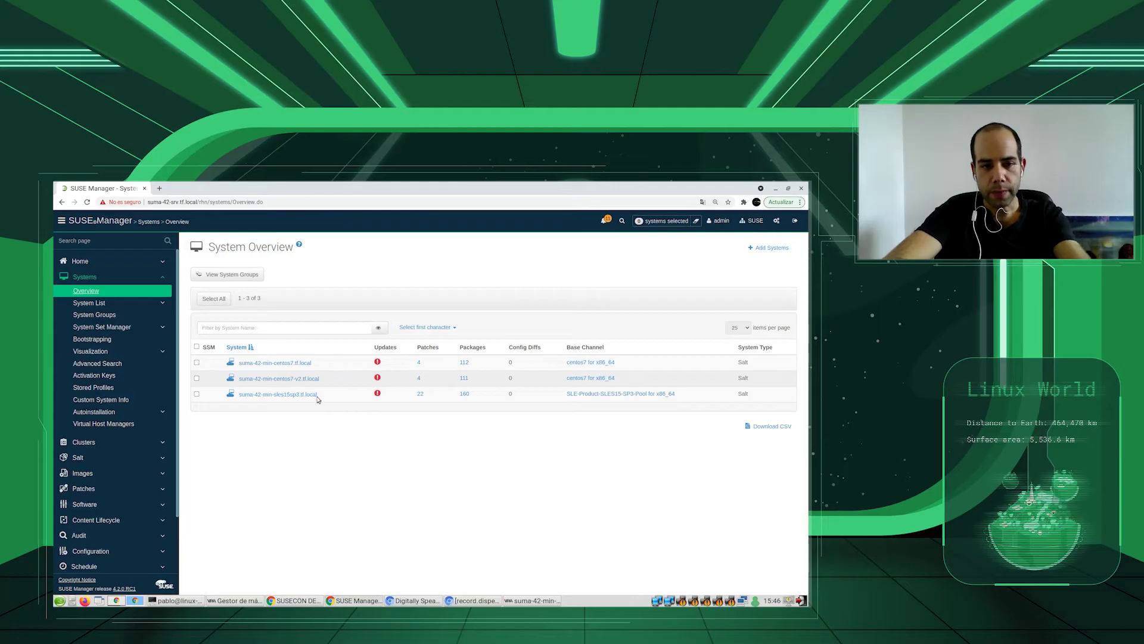
{"action": "key", "text": "alt+Tab"}
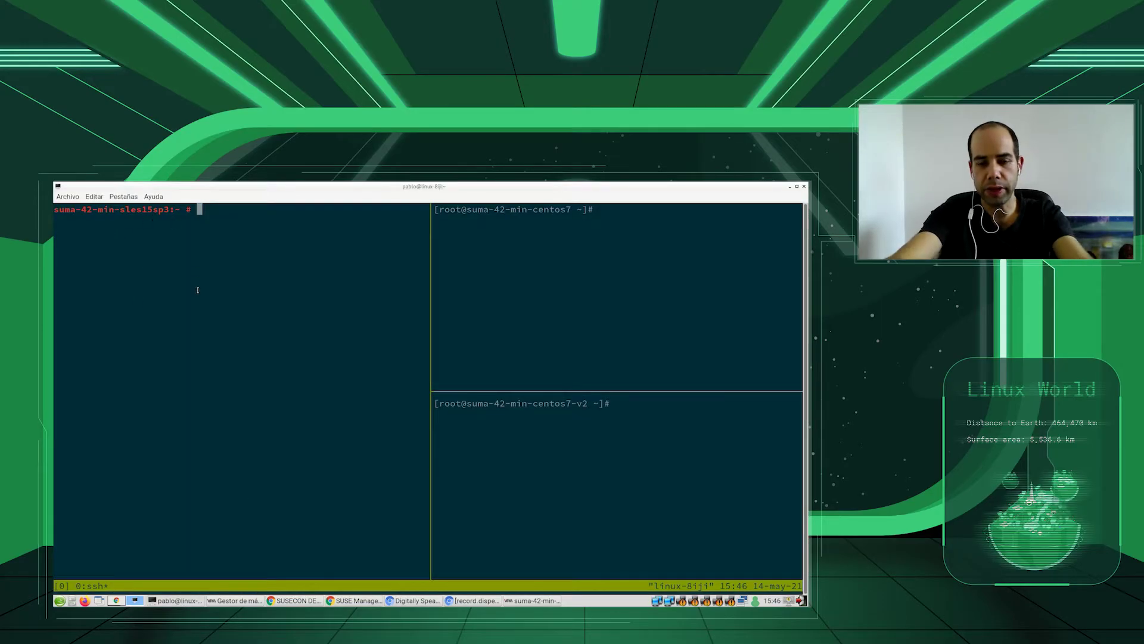
{"action": "type", "text": "ansible "}
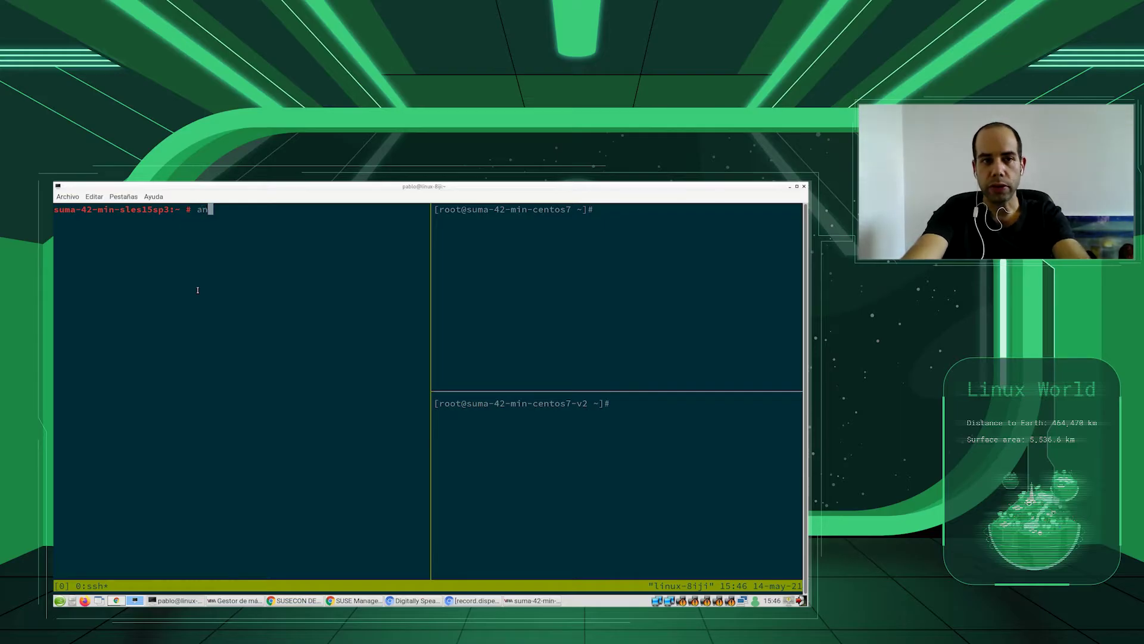
{"action": "type", "text": "--version"}
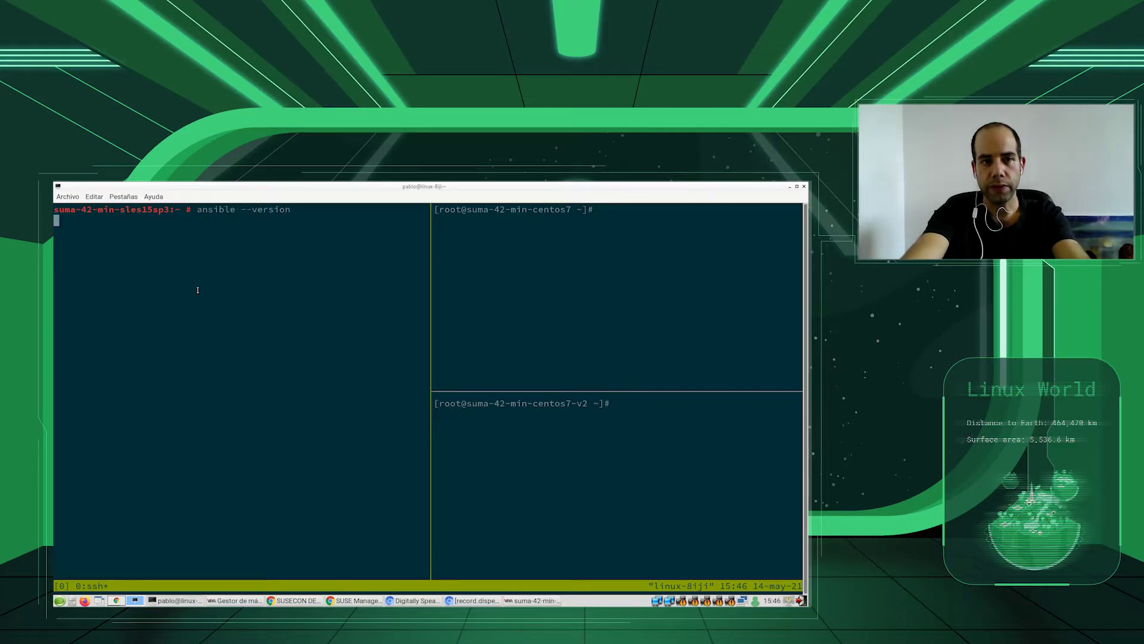
{"action": "key", "text": "Return"}
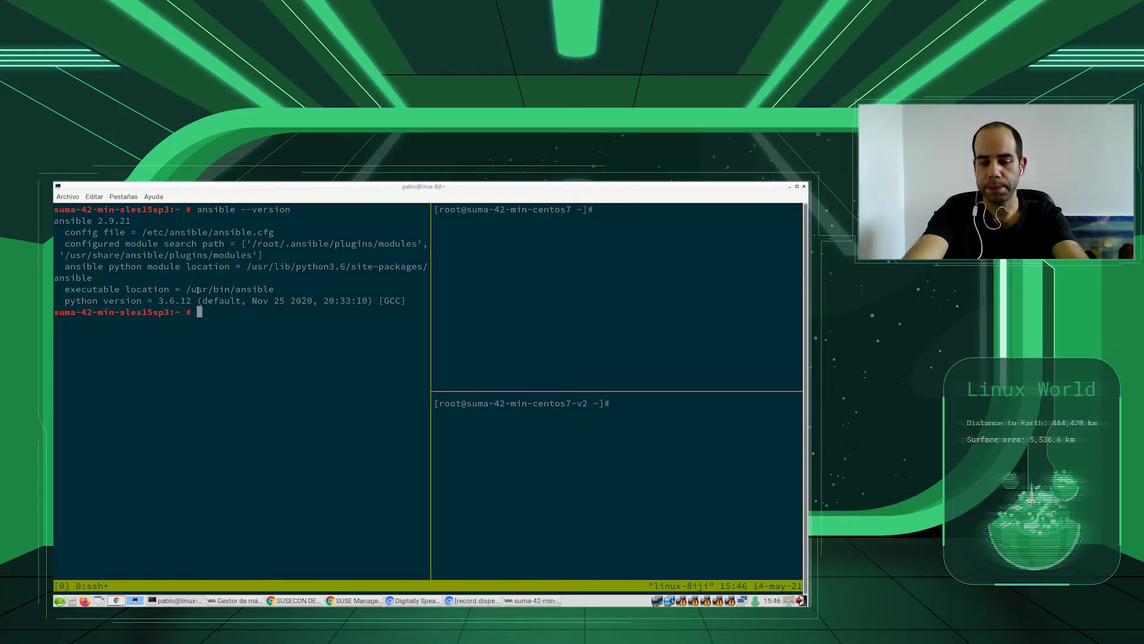
Step: Open the inventory file /etc/ansible/hosts in vim, examine its host groups, and quit without changes
{"action": "type", "text": "vim /e"}
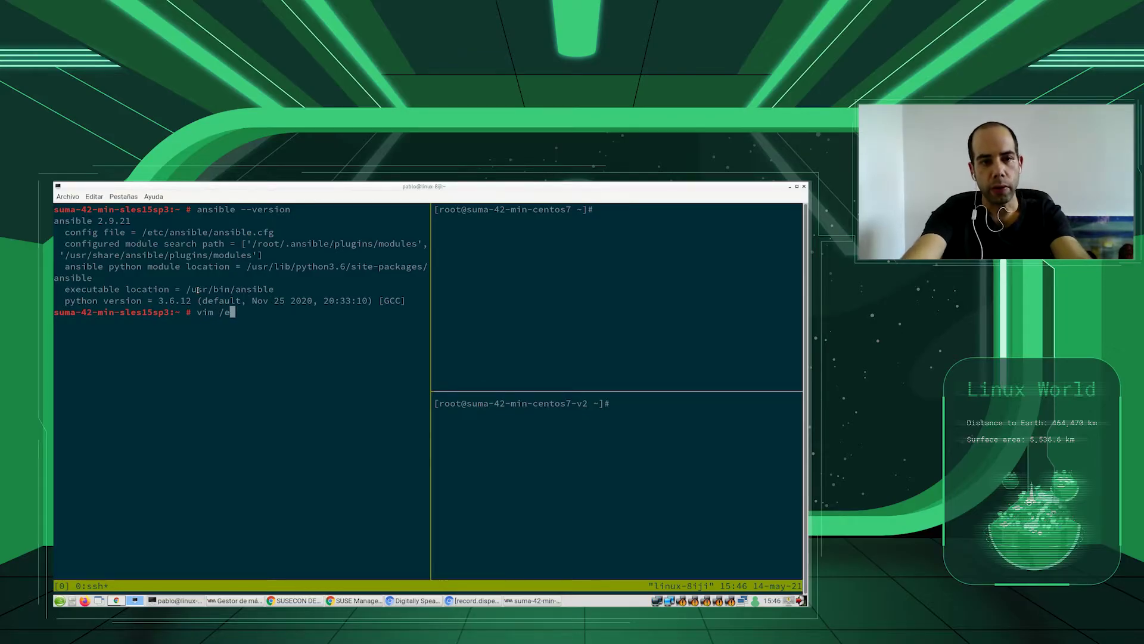
{"action": "type", "text": "tc/ansible/hosts"}
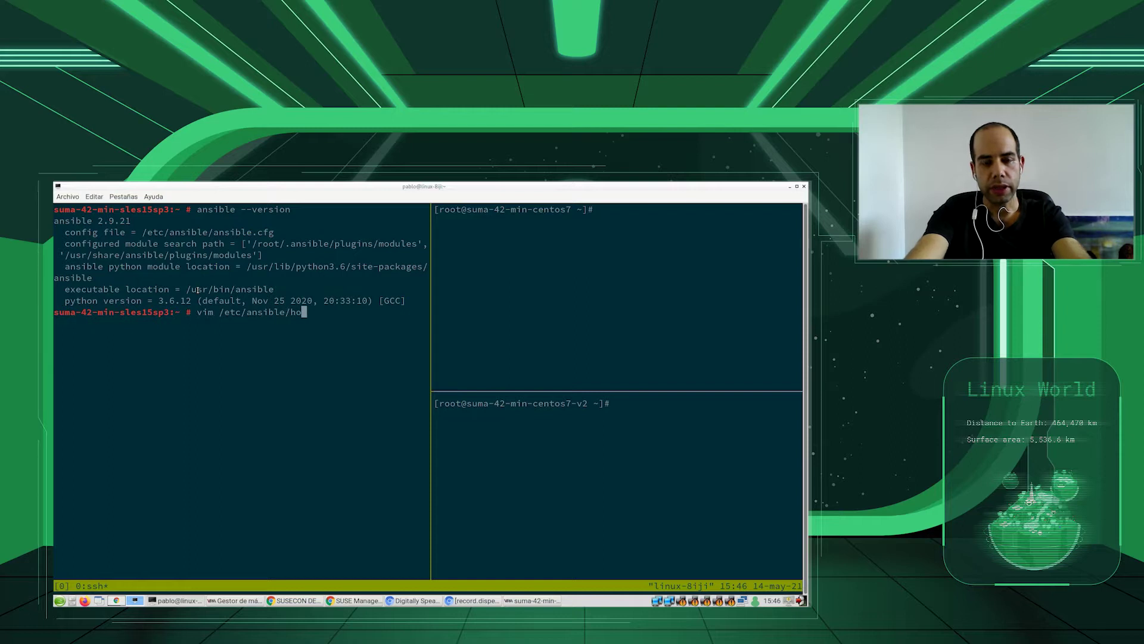
{"action": "key", "text": "Return"}
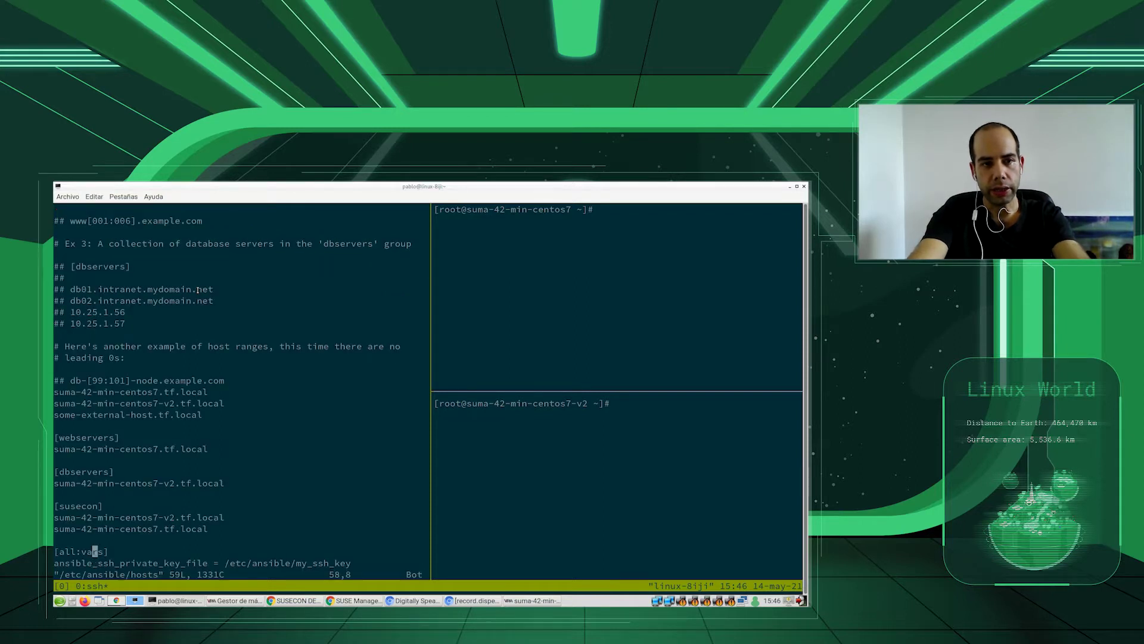
{"action": "key", "text": "Up"}
{"action": "key", "text": "Up"}
{"action": "key", "text": "Up"}
{"action": "key", "text": "Up"}
{"action": "key", "text": "Down"}
{"action": "key", "text": "Down"}
{"action": "key", "text": "Down"}
{"action": "key", "text": "Down"}
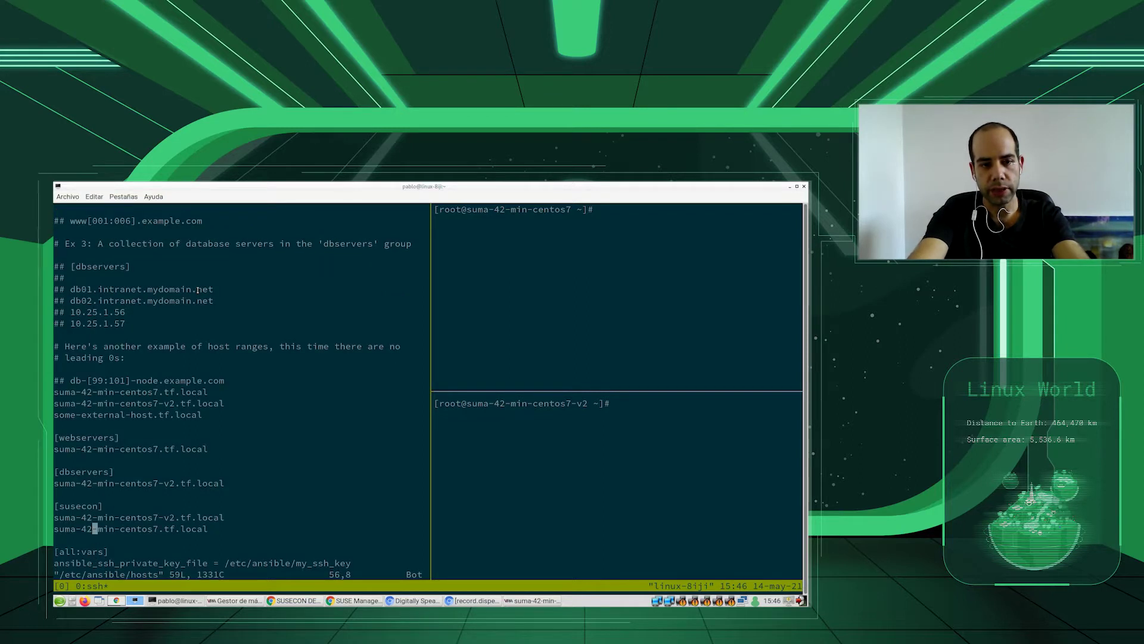
{"action": "type", "text": ":q"}
{"action": "key", "text": "Return"}
{"action": "key", "text": "Up"}
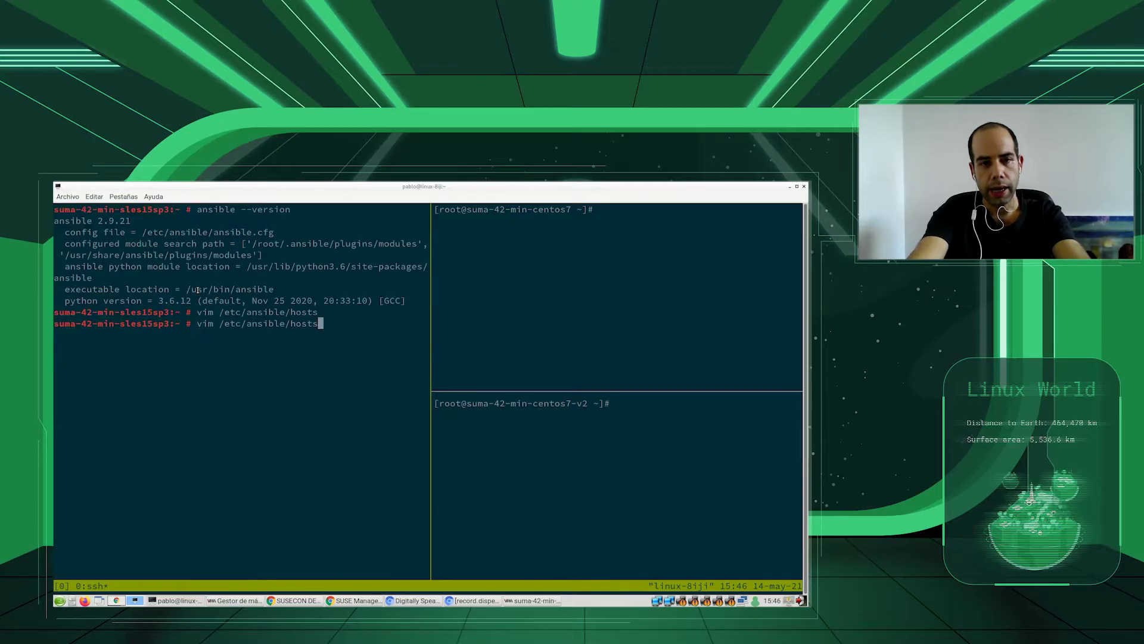
{"action": "key", "text": "Down"}
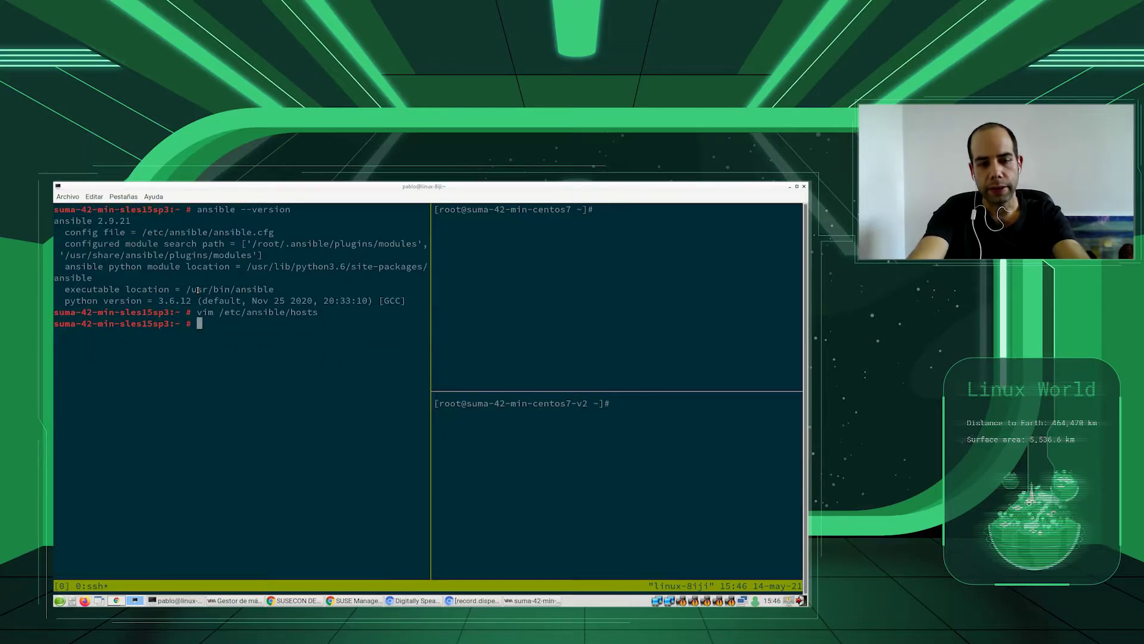
Step: Test connectivity to the susecon host group with Ansible's ping module
{"action": "type", "text": "ansible -"}
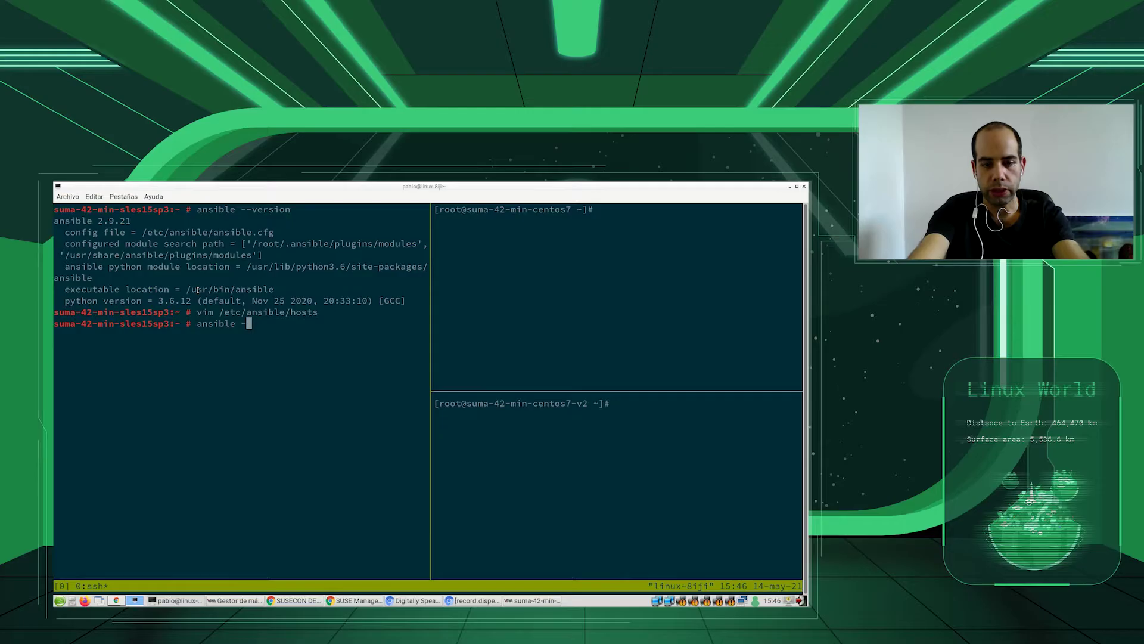
{"action": "key", "text": "BackSpace"}
{"action": "type", "text": "susecon"}
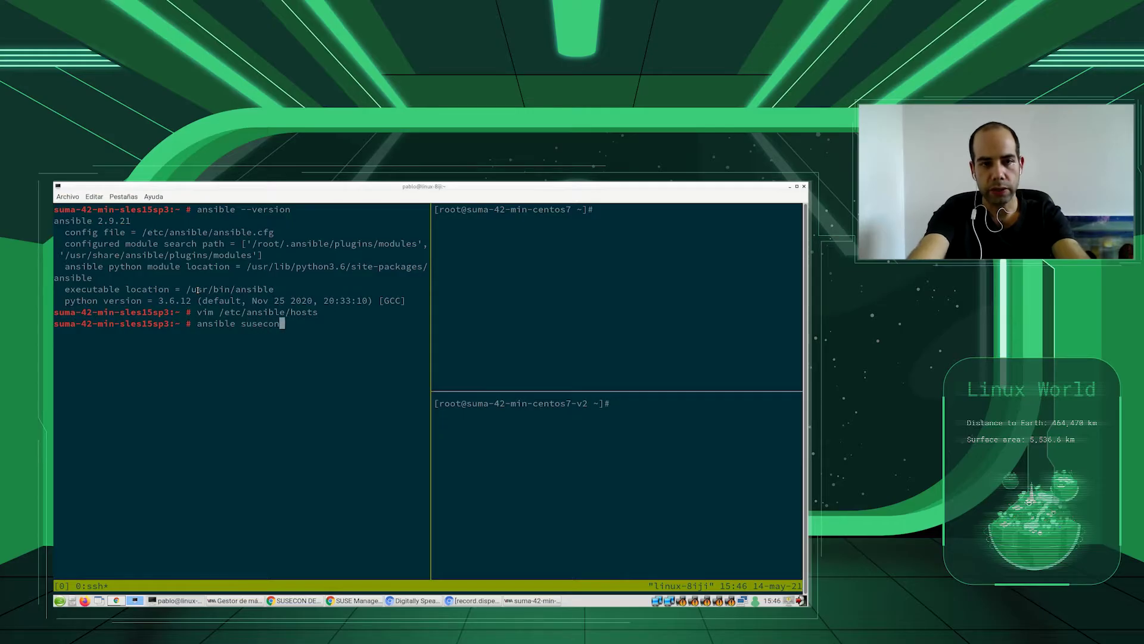
{"action": "type", "text": " -m ping"}
{"action": "key", "text": "Return"}
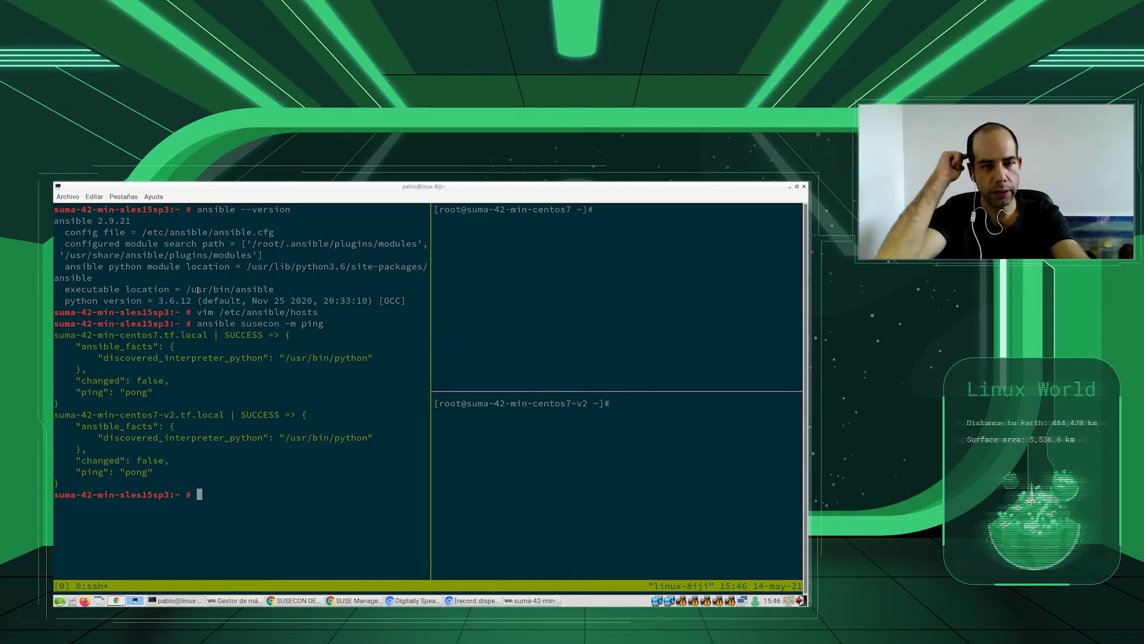
Step: Change to the /srv/playbooks/ directory and list its contents
{"action": "type", "text": "cd /srv/playbooks/"}
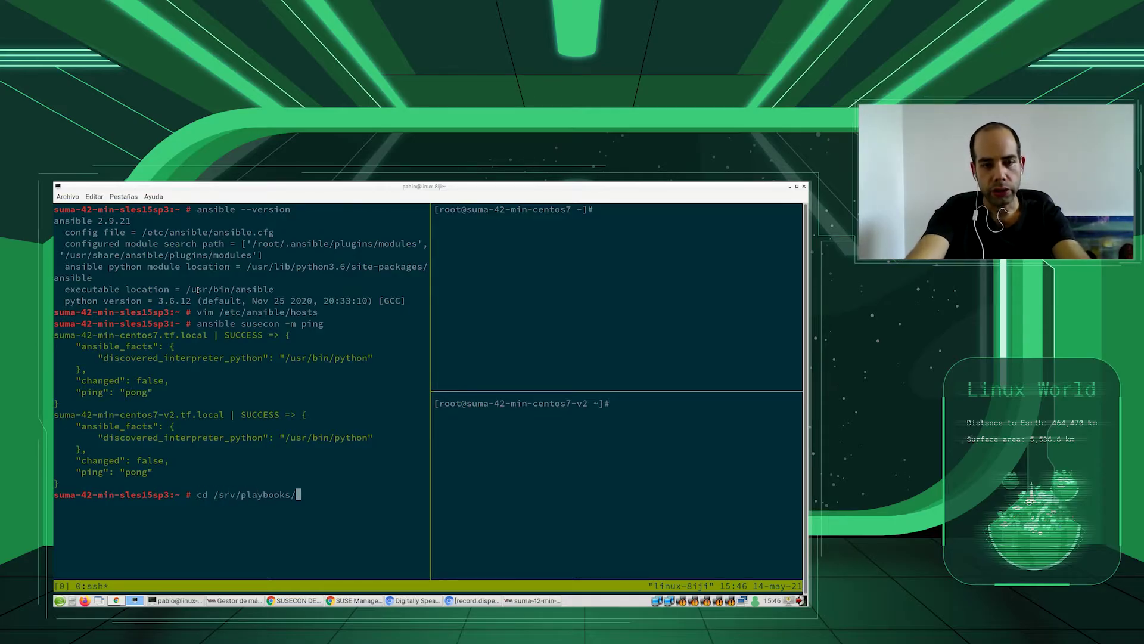
{"action": "key", "text": "Return"}
{"action": "type", "text": "ls"}
{"action": "key", "text": "Return"}
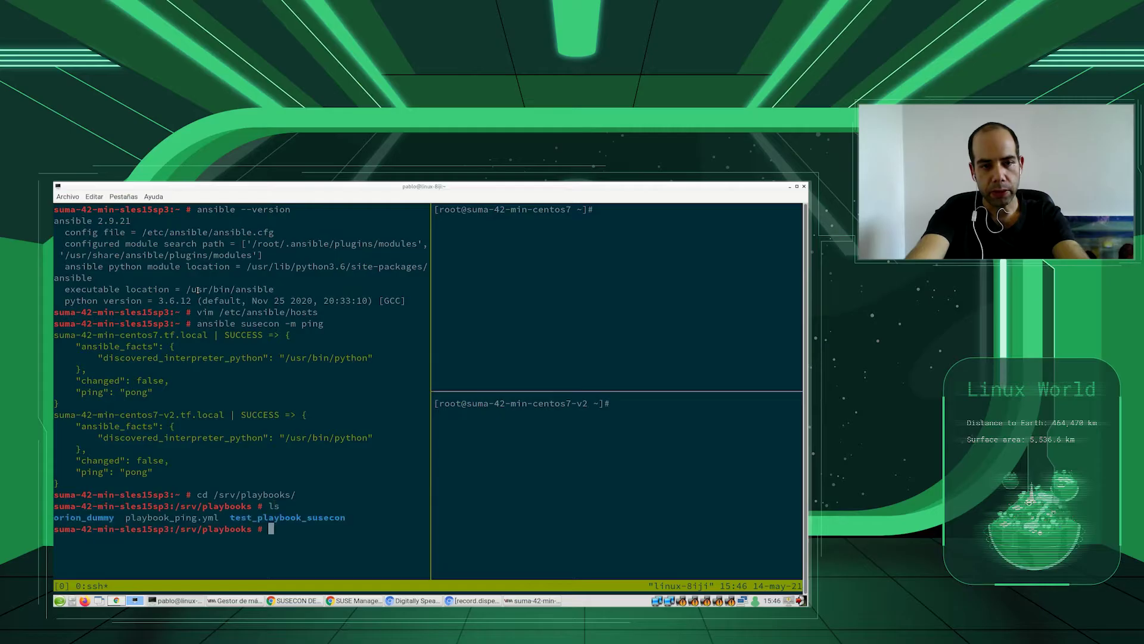
Step: Open test_playbook_susecon/playbook_susecon_centos7.yml in vim
{"action": "type", "text": "cd test_playbook_susecon/playbook_susecon"}
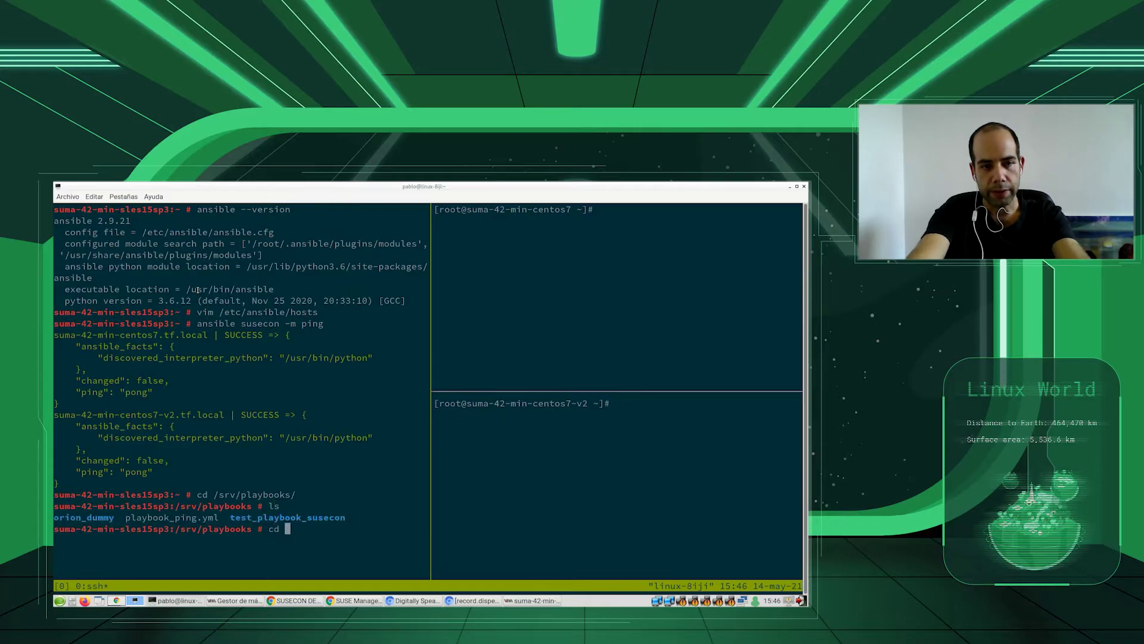
{"action": "type", "text": "_centos7.yml"}
{"action": "key", "text": "Return"}
{"action": "type", "text": "vim"}
{"action": "key", "text": "alt+period"}
{"action": "type", "text": "."}
{"action": "key", "text": "BackSpace"}
{"action": "key", "text": "Return"}
Step: Examine the playbook's target hosts and its tasks, quit vim without changes, and clear the terminal
{"action": "key", "text": "Up"}
{"action": "key", "text": "Up"}
{"action": "key", "text": "Up"}
{"action": "key", "text": "Up"}
{"action": "key", "text": "Up"}
{"action": "key", "text": "Up"}
{"action": "key", "text": "Up"}
{"action": "key", "text": "Up"}
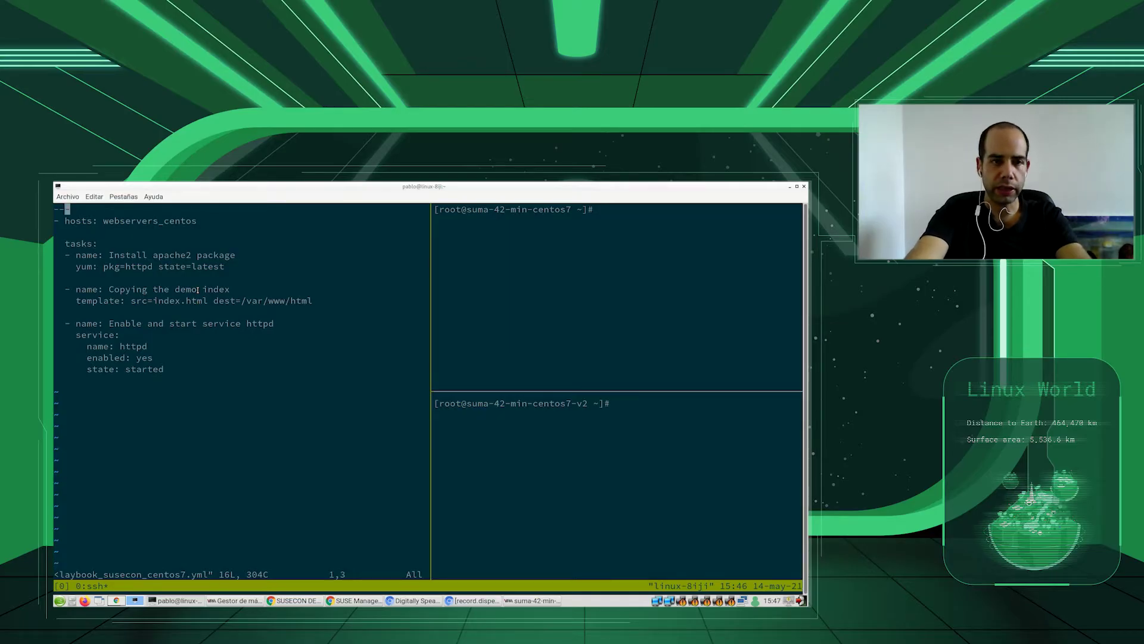
{"action": "key", "text": "Down"}
{"action": "key", "text": "Down"}
{"action": "key", "text": "Down"}
{"action": "key", "text": "Down"}
{"action": "key", "text": "Down"}
{"action": "key", "text": "Down"}
{"action": "key", "text": "Down"}
{"action": "key", "text": "Down"}
{"action": "key", "text": "Down"}
{"action": "key", "text": "Down"}
{"action": "key", "text": "Down"}
{"action": "key", "text": "Down"}
{"action": "key", "text": "Down"}
{"action": "key", "text": "Down"}
{"action": "key", "text": "Up"}
{"action": "key", "text": "Up"}
{"action": "key", "text": "Up"}
{"action": "key", "text": "Up"}
{"action": "type", "text": ":q"}
{"action": "key", "text": "Return"}
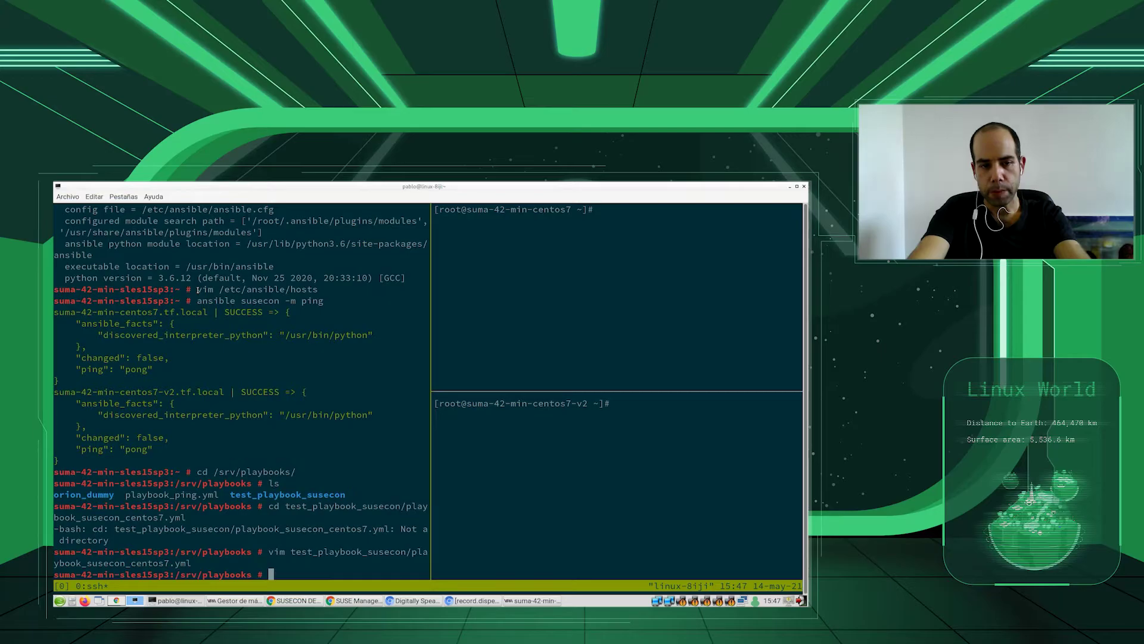
{"action": "key", "text": "ctrl+l"}
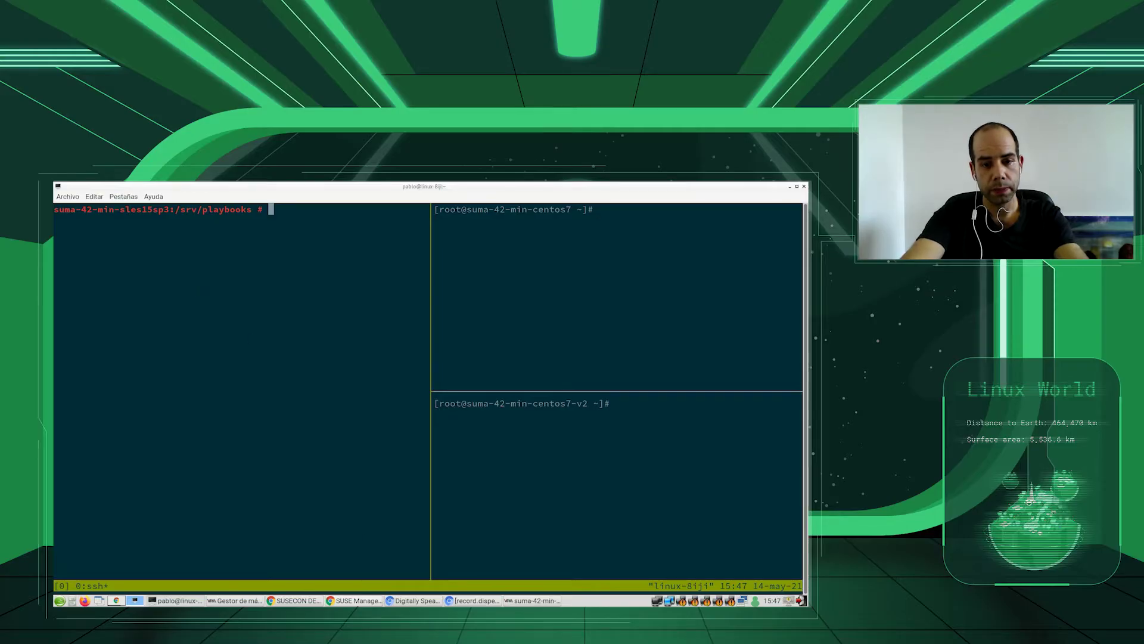
Step: Switch to SUSE Manager and update the properties of suma-42-min-sles15sp3.tf.local with the Ansible Control Node add-on system type enabled
{"action": "key", "text": "alt+Tab"}
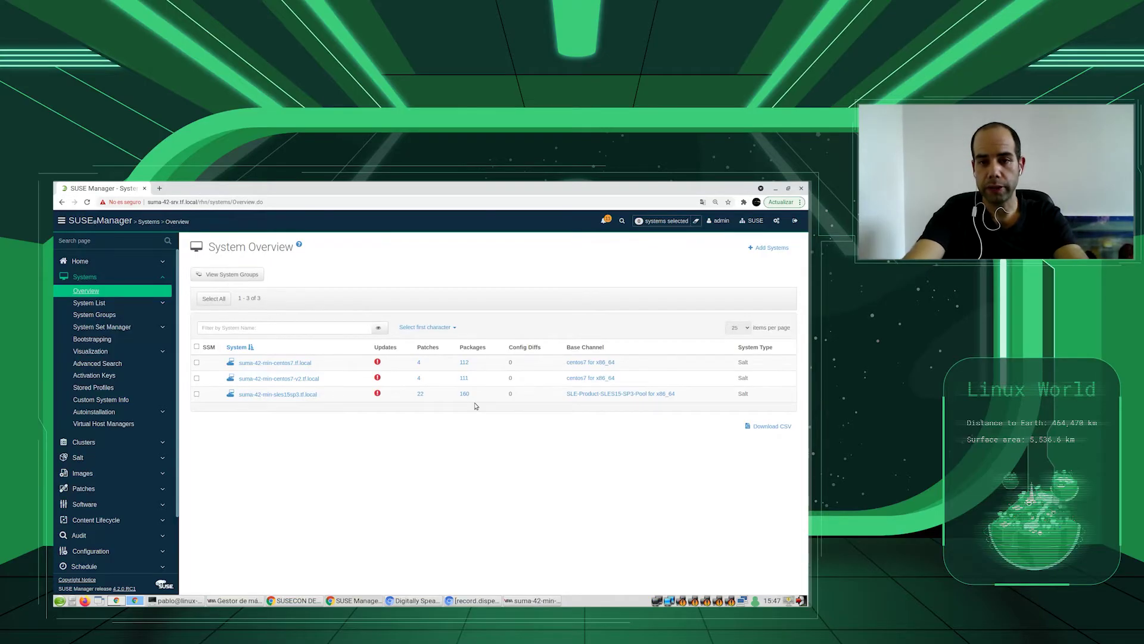
{"action": "left_click", "coordinate": [276, 398]}
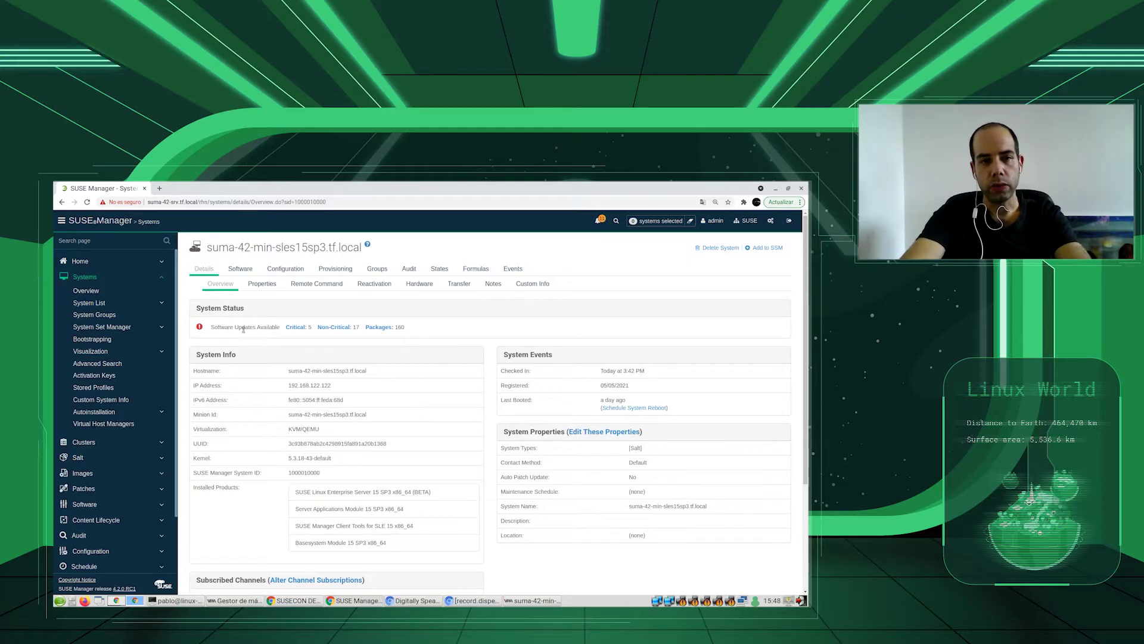
{"action": "left_click", "coordinate": [258, 288]}
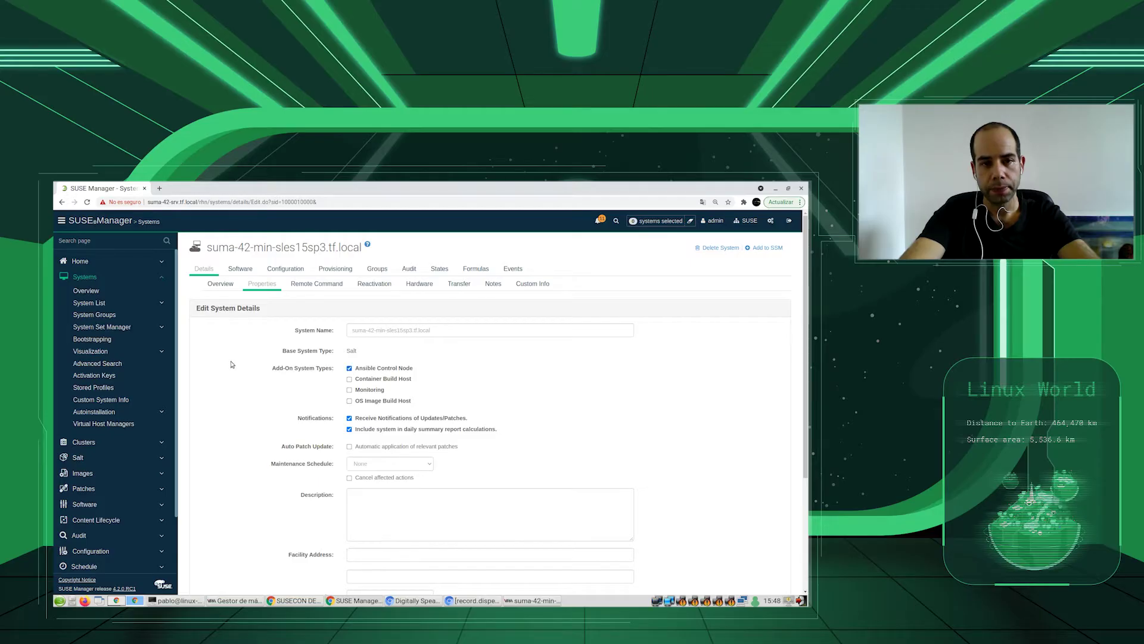
{"action": "scroll", "coordinate": [231, 364], "scroll_direction": "down", "scroll_amount": 3}
{"action": "left_click", "coordinate": [376, 560]}
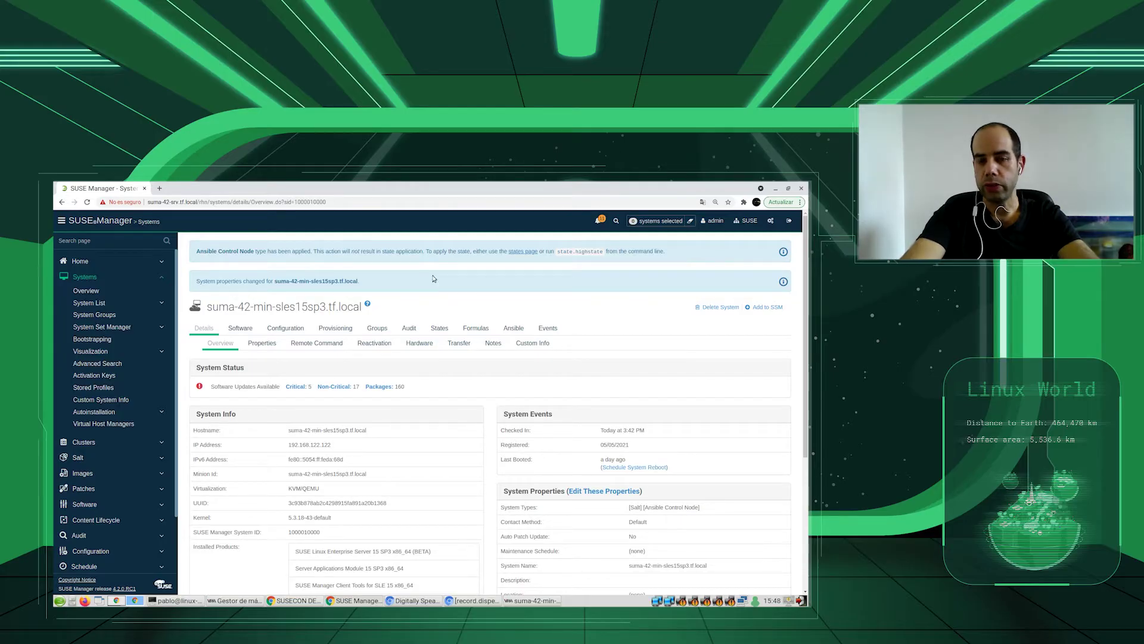
Step: Apply the highstate to the system and refresh its event history until the action finishes
{"action": "left_click", "coordinate": [438, 326]}
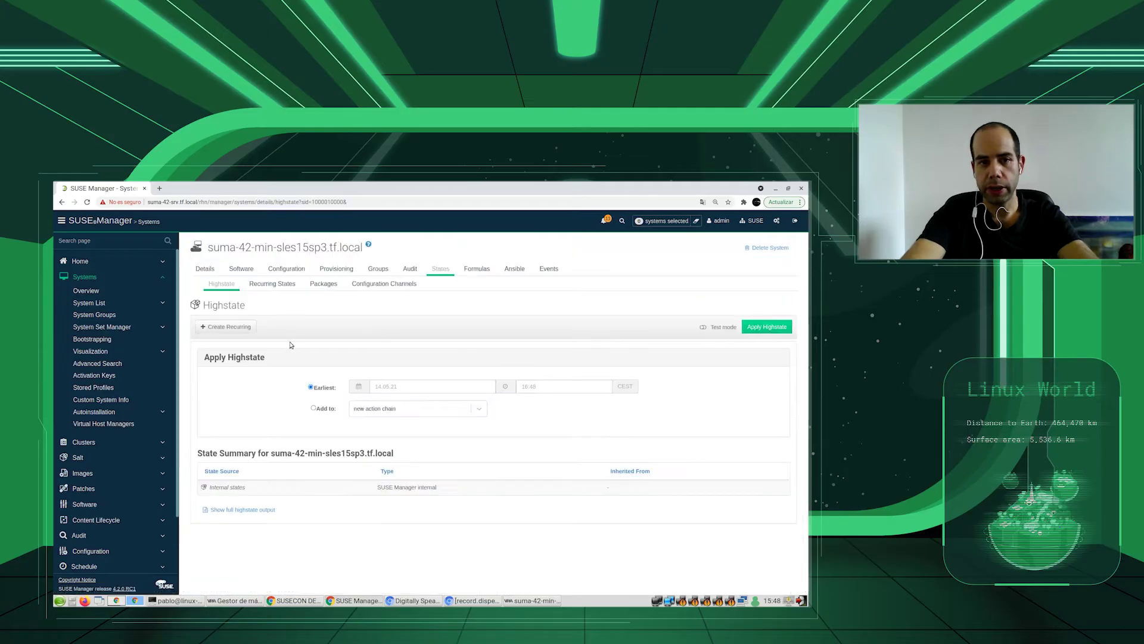
{"action": "left_click", "coordinate": [767, 329]}
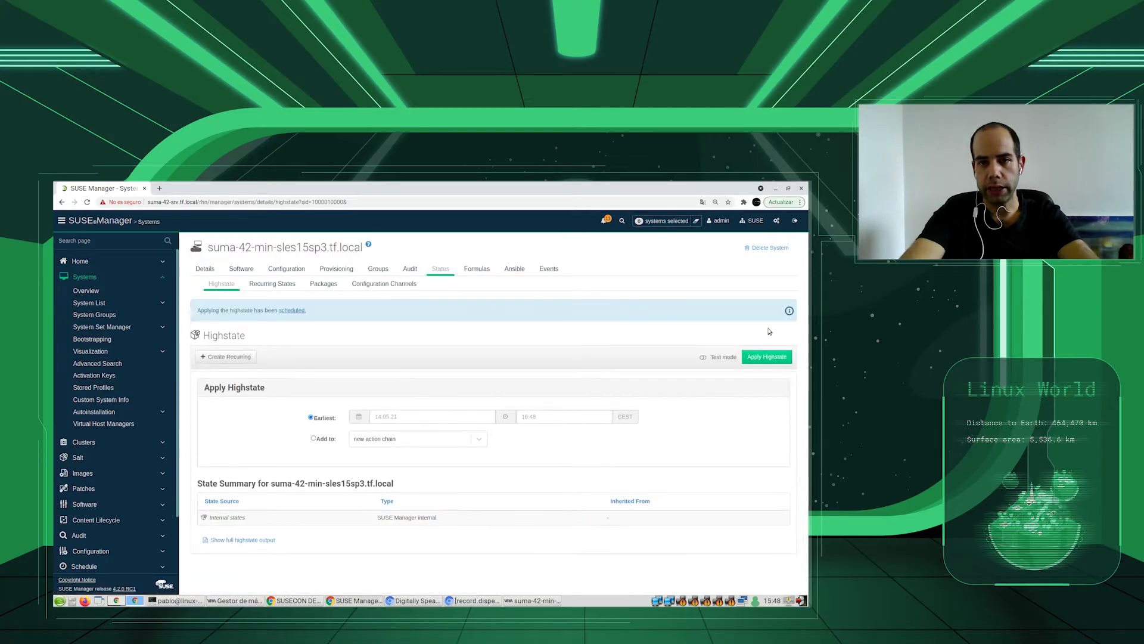
{"action": "left_click", "coordinate": [549, 269]}
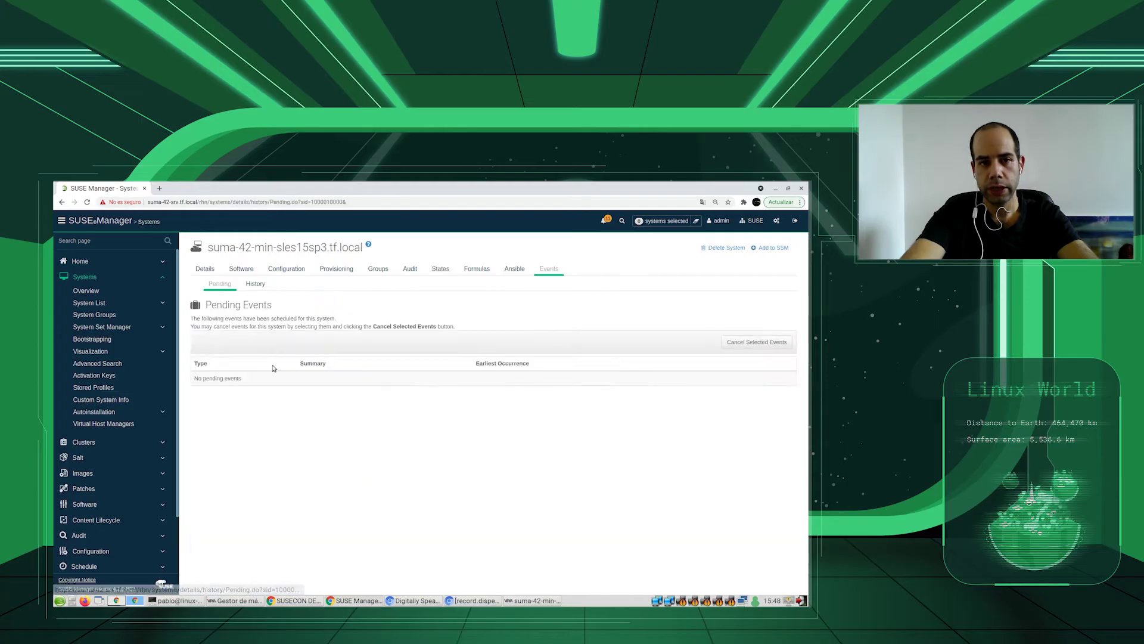
{"action": "left_click", "coordinate": [256, 284]}
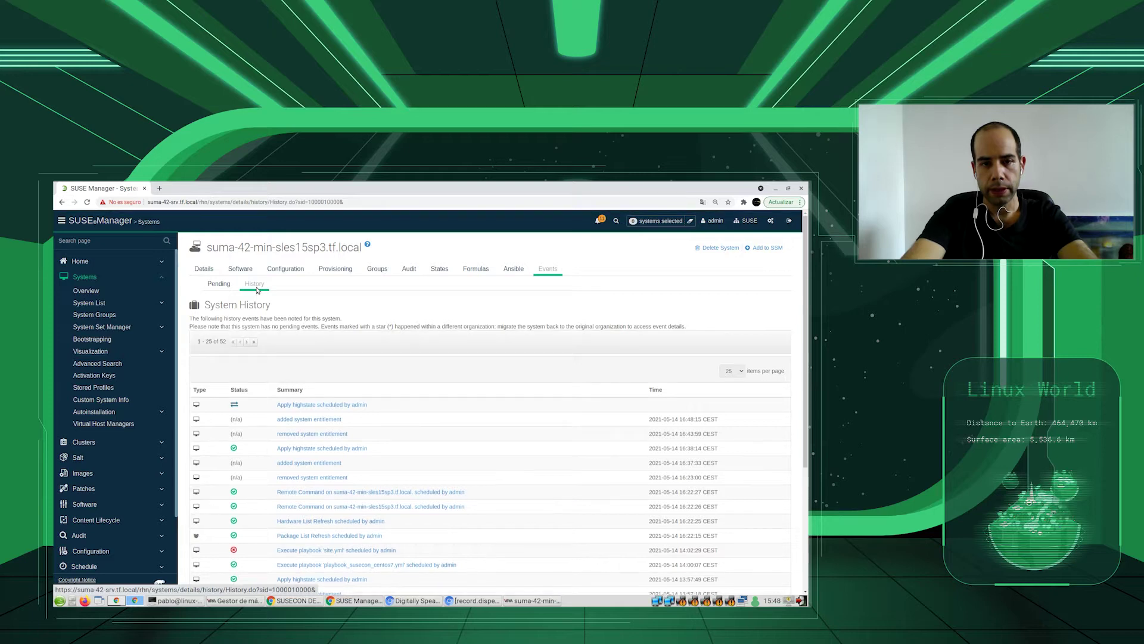
{"action": "left_click", "coordinate": [253, 289]}
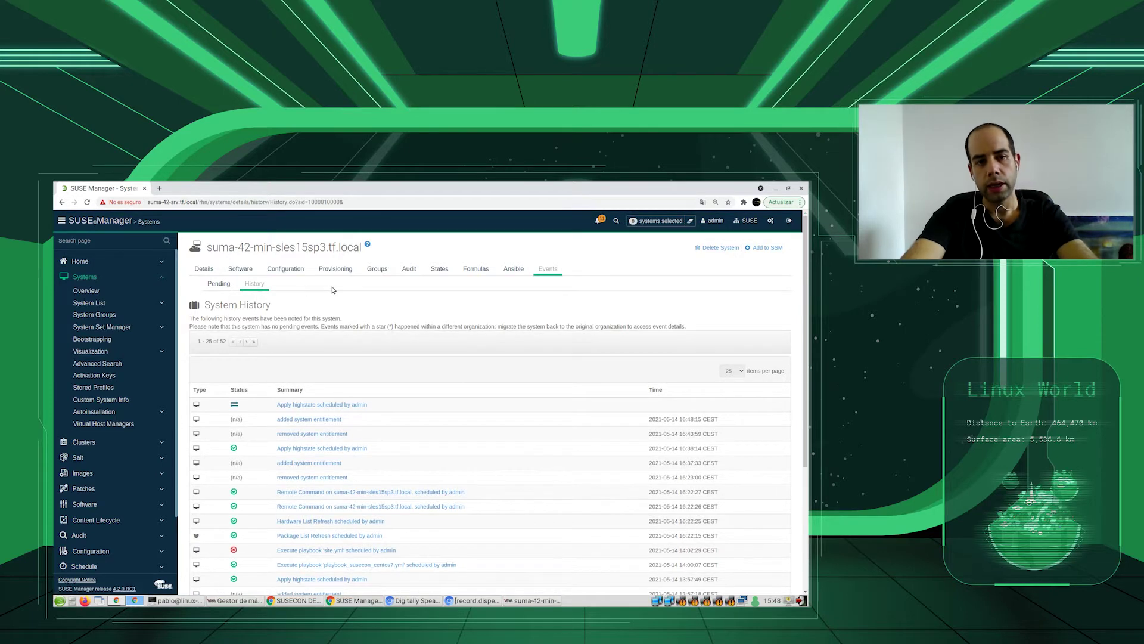
{"action": "left_click", "coordinate": [258, 286]}
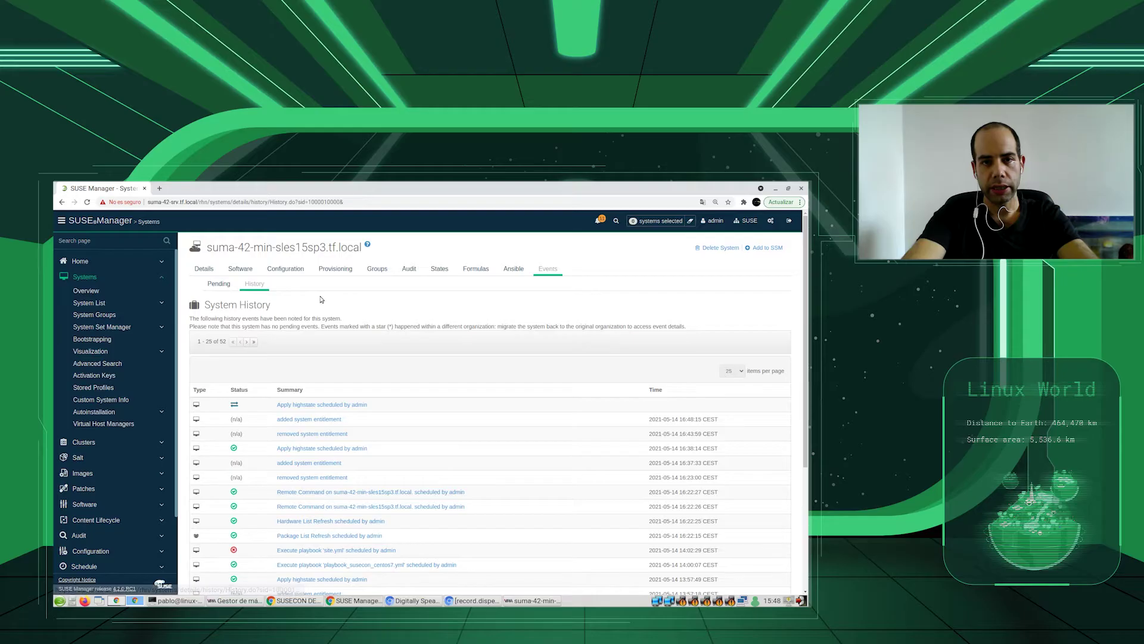
{"action": "left_click", "coordinate": [257, 293]}
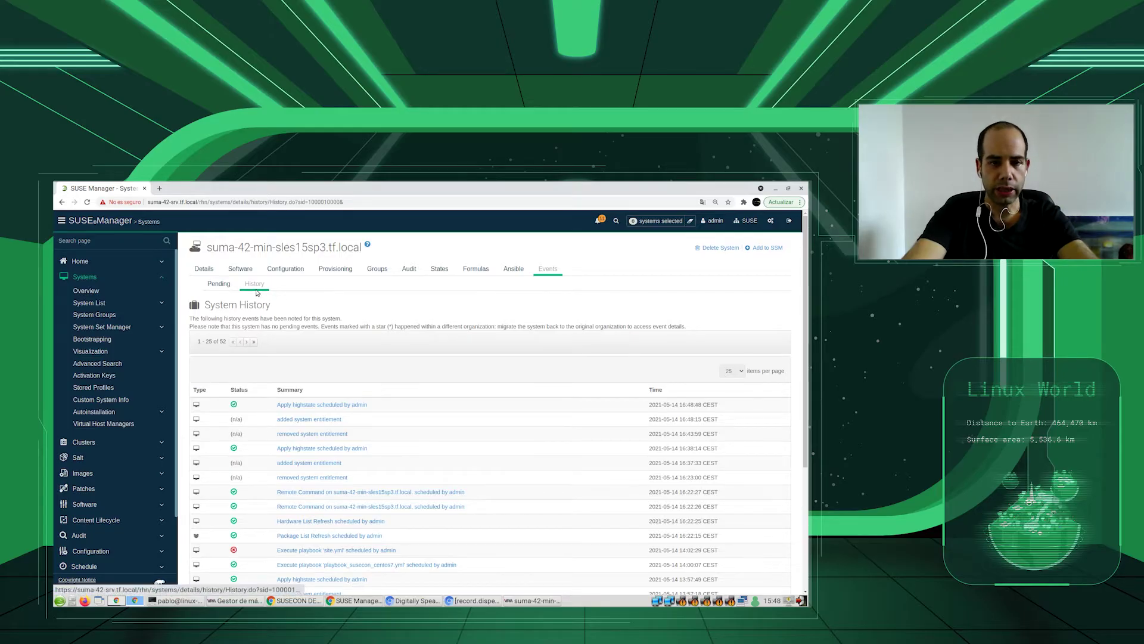
Step: Open the latest highstate event's details and highlight the mgr_ansible_installed entry in its output
{"action": "left_click", "coordinate": [358, 405]}
{"action": "scroll", "coordinate": [787, 497], "scroll_direction": "down", "scroll_amount": 10}
{"action": "scroll", "coordinate": [773, 487], "scroll_direction": "down", "scroll_amount": 10}
{"action": "left_click_drag", "start_coordinate": [773, 487], "coordinate": [773, 516]}
{"action": "left_click_drag", "start_coordinate": [370, 395], "coordinate": [305, 321]}
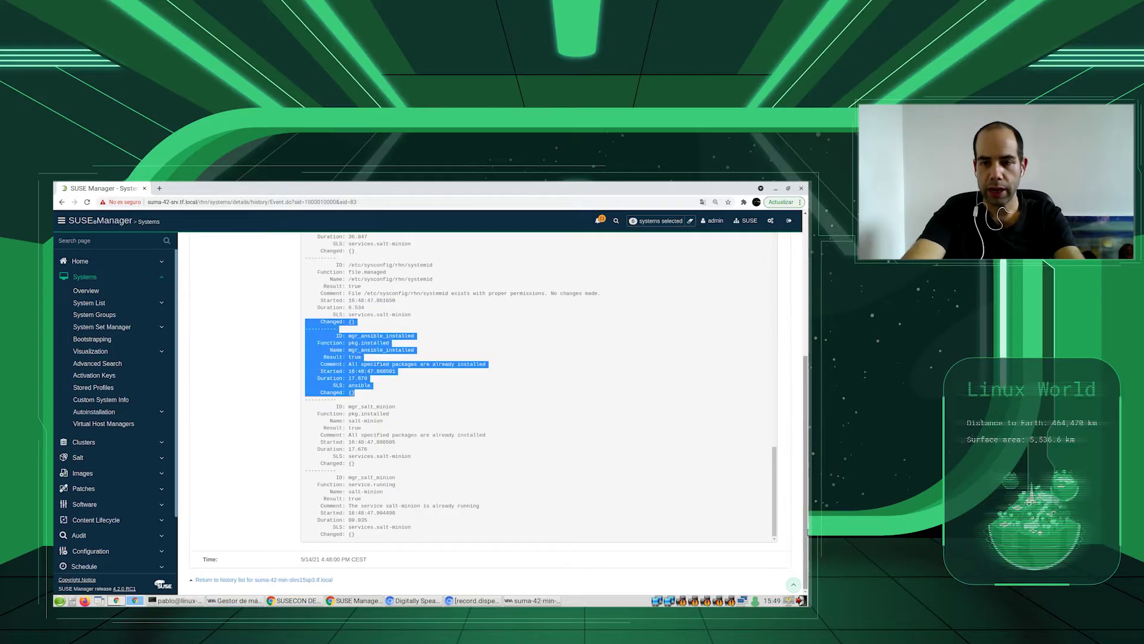
{"action": "scroll", "coordinate": [489, 411], "scroll_direction": "up", "scroll_amount": 4}
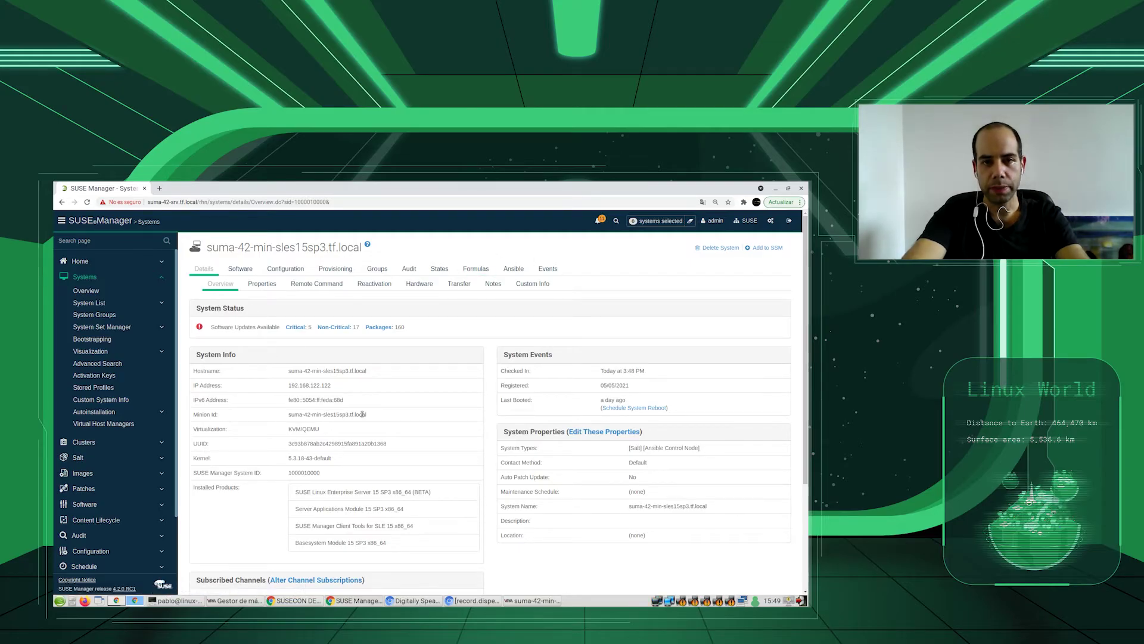
Step: Look through the system's Ansible control node configuration, playbooks and inventories pages
{"action": "left_click", "coordinate": [512, 267]}
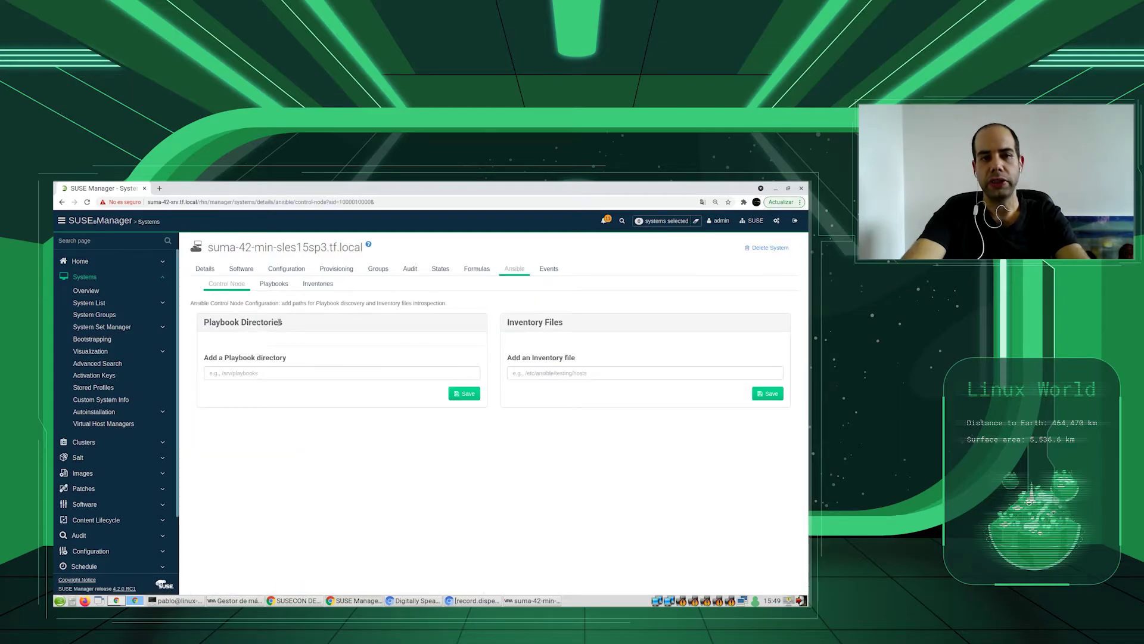
{"action": "left_click", "coordinate": [275, 286]}
{"action": "left_click", "coordinate": [317, 285]}
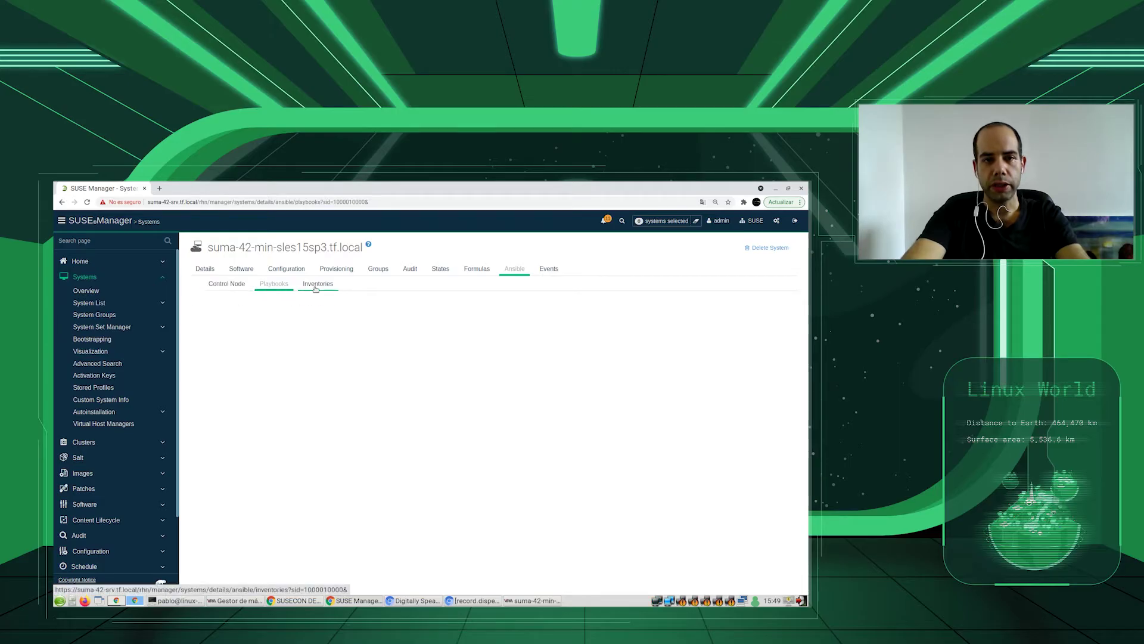
Step: Add /srv/playbooks as a playbook directory in the system's Ansible control node configuration
{"action": "left_click", "coordinate": [218, 286]}
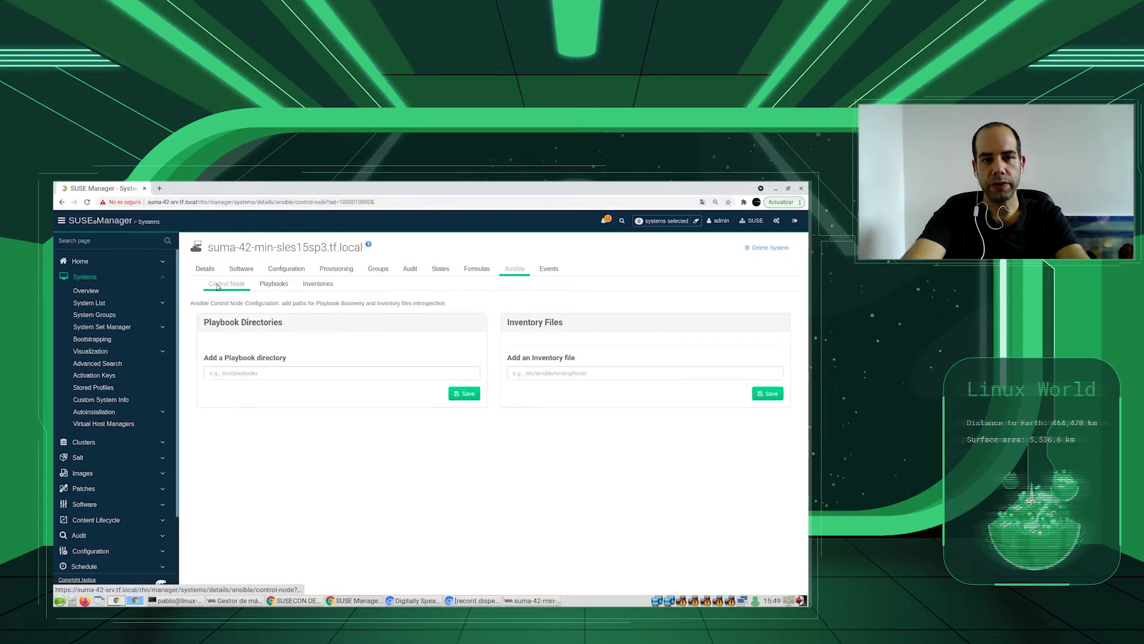
{"action": "left_click", "coordinate": [265, 373]}
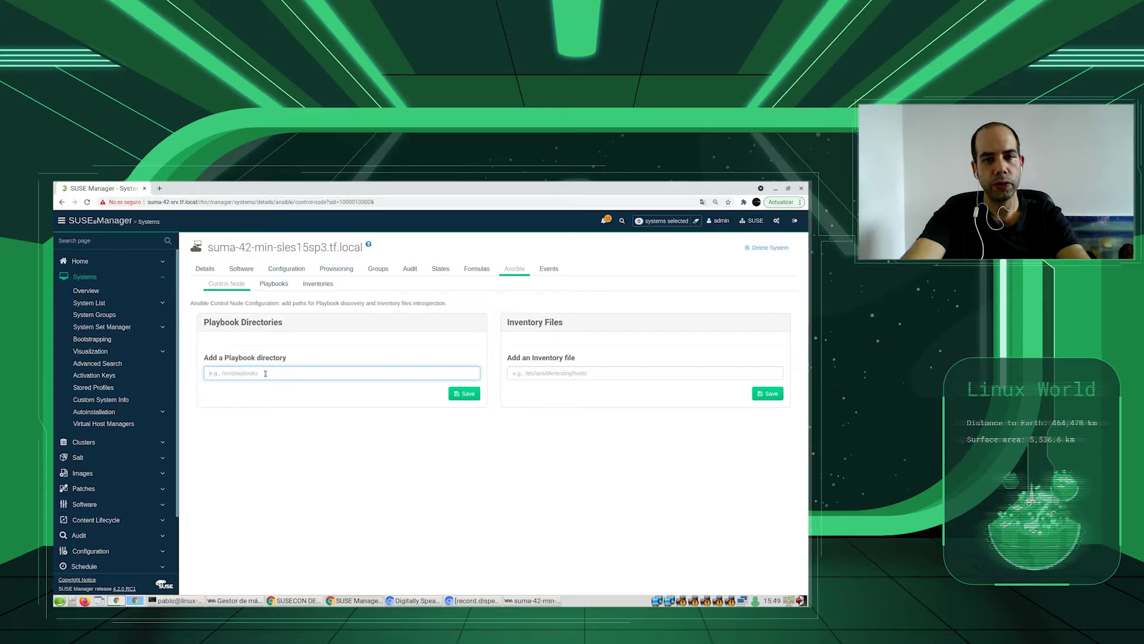
{"action": "type", "text": "/srv/playbooks"}
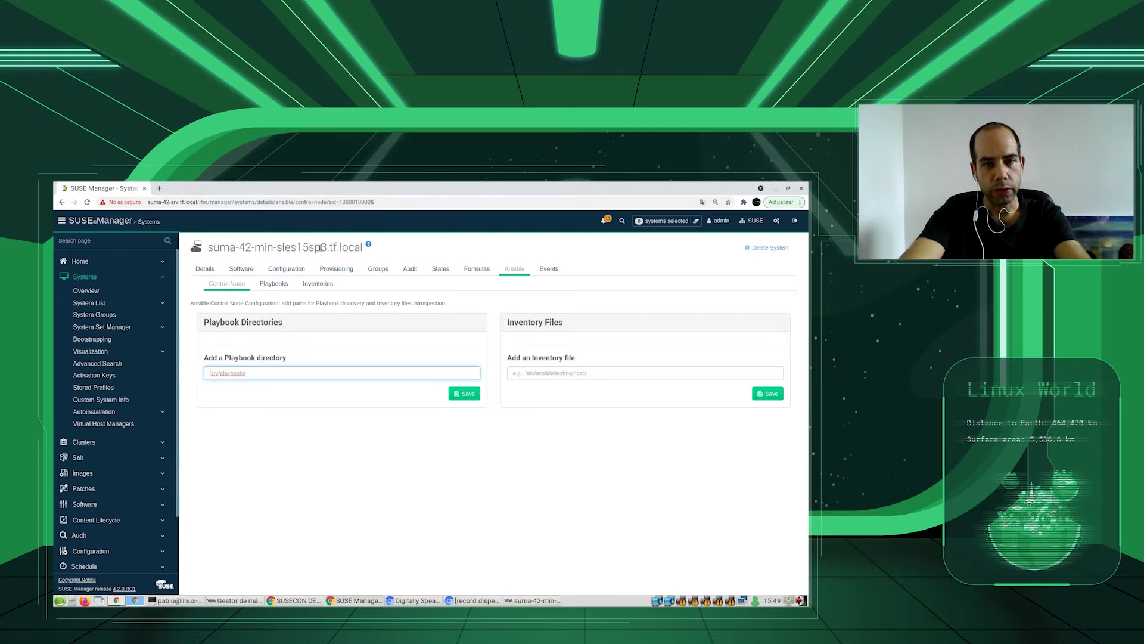
{"action": "left_click", "coordinate": [463, 398]}
Step: Add /foobar/ and /srv/ansible-examples as two further playbook directories
{"action": "left_click", "coordinate": [233, 395]}
{"action": "type", "text": "/"}
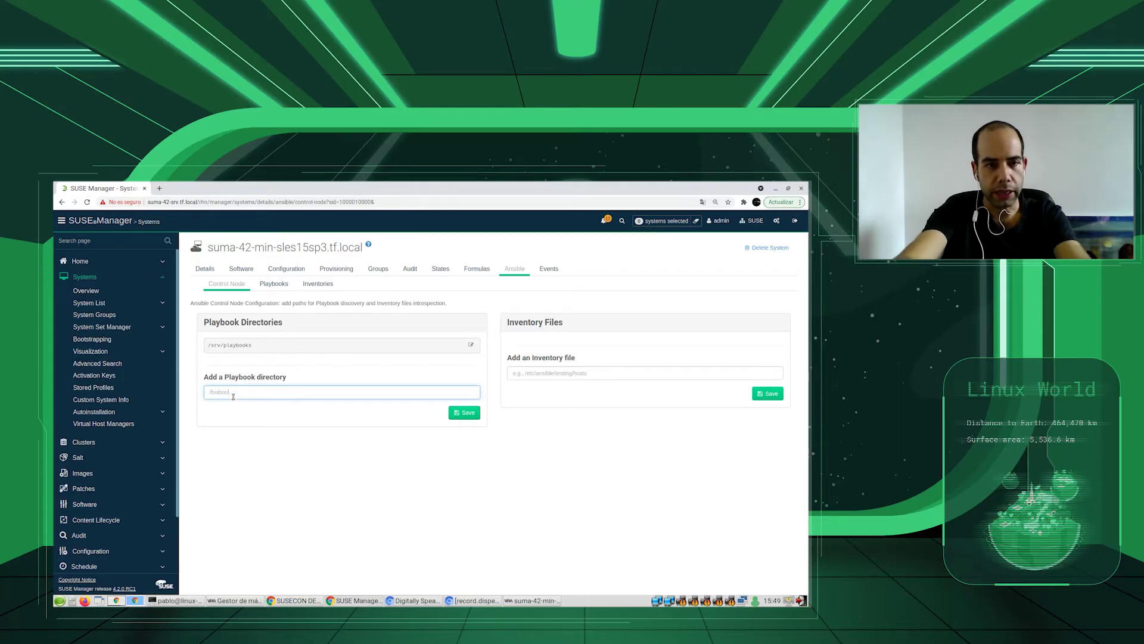
{"action": "type", "text": "foobar/"}
{"action": "left_click", "coordinate": [459, 414]}
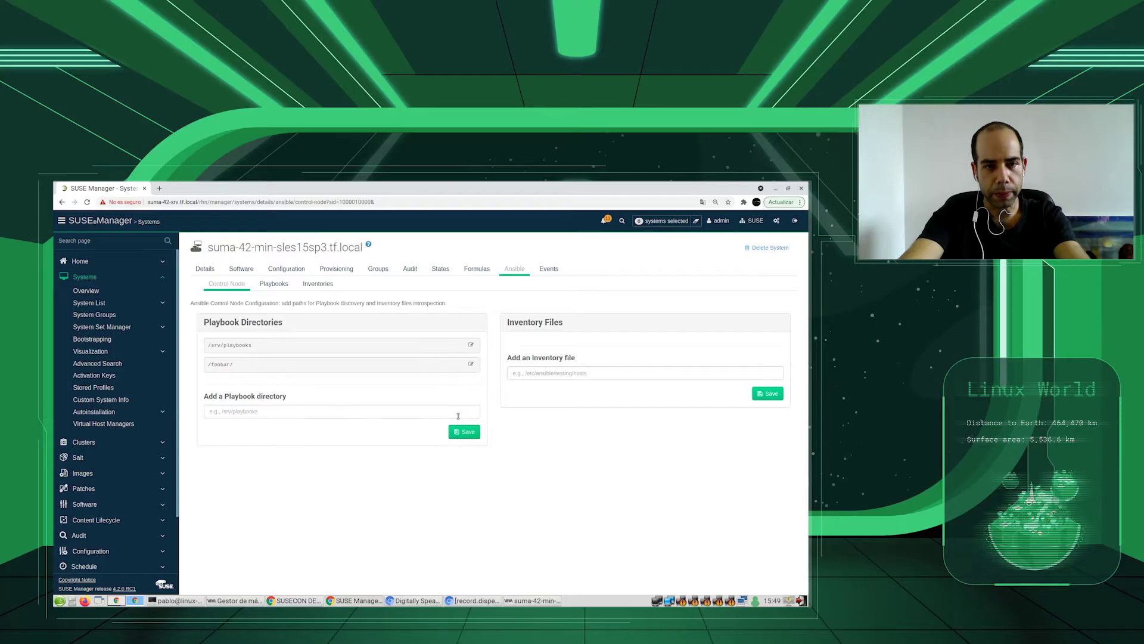
{"action": "left_click", "coordinate": [286, 415]}
{"action": "type", "text": "/srv"}
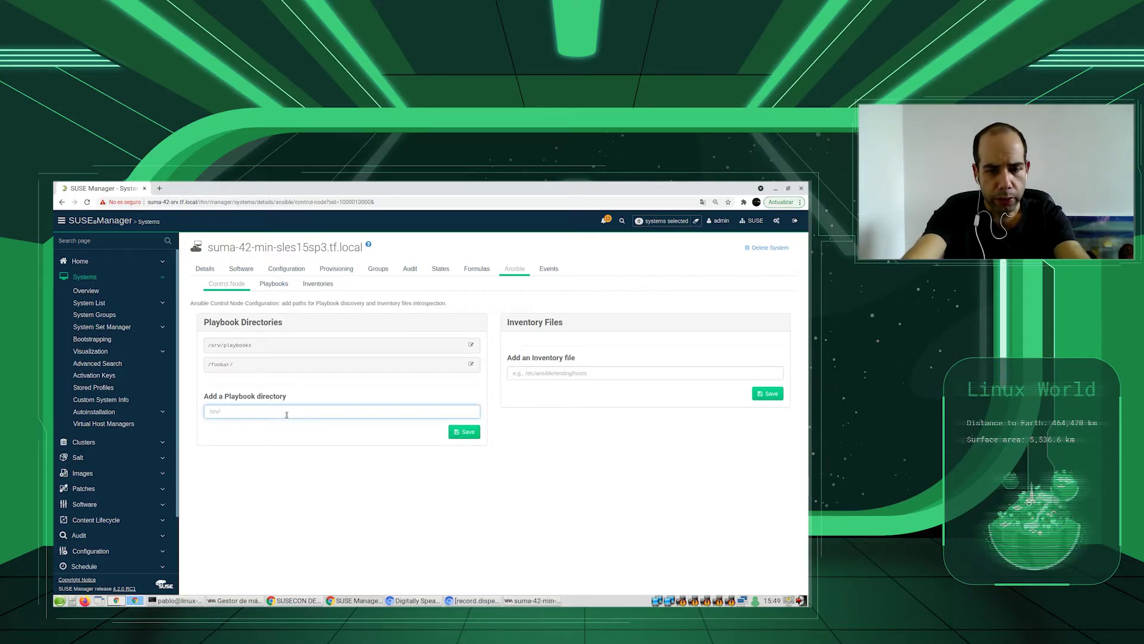
{"action": "type", "text": "/ansible-examples"}
{"action": "left_click", "coordinate": [459, 433]}
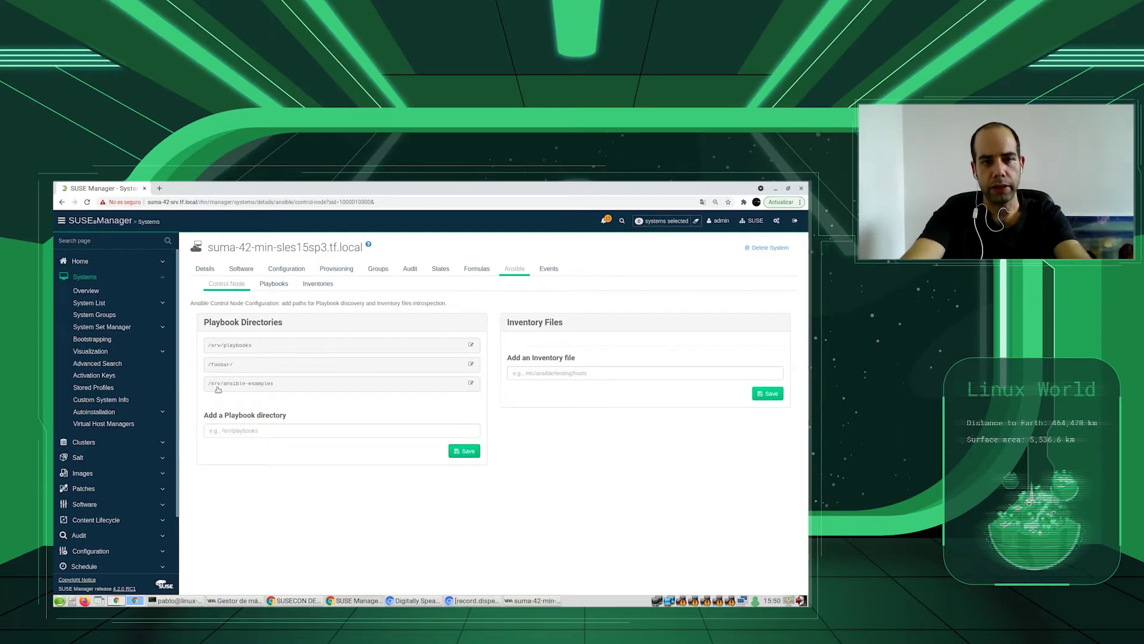
Step: Add /etc/ansible/hosts as an inventory file for the control node
{"action": "left_click", "coordinate": [574, 373]}
{"action": "type", "text": "/etc/"}
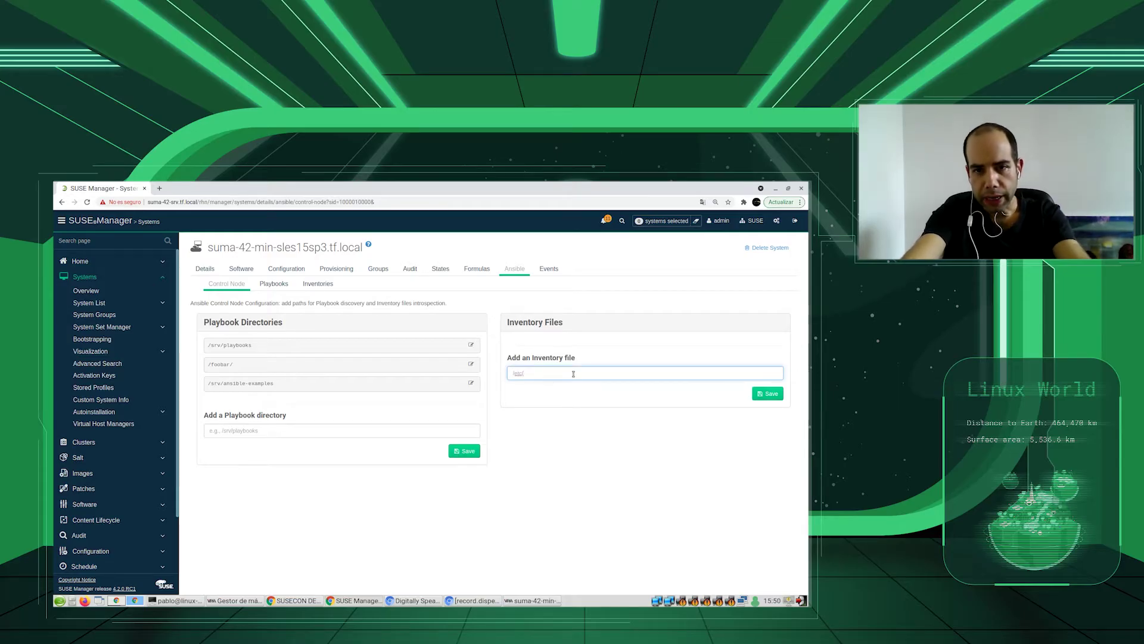
{"action": "type", "text": "ansi"}
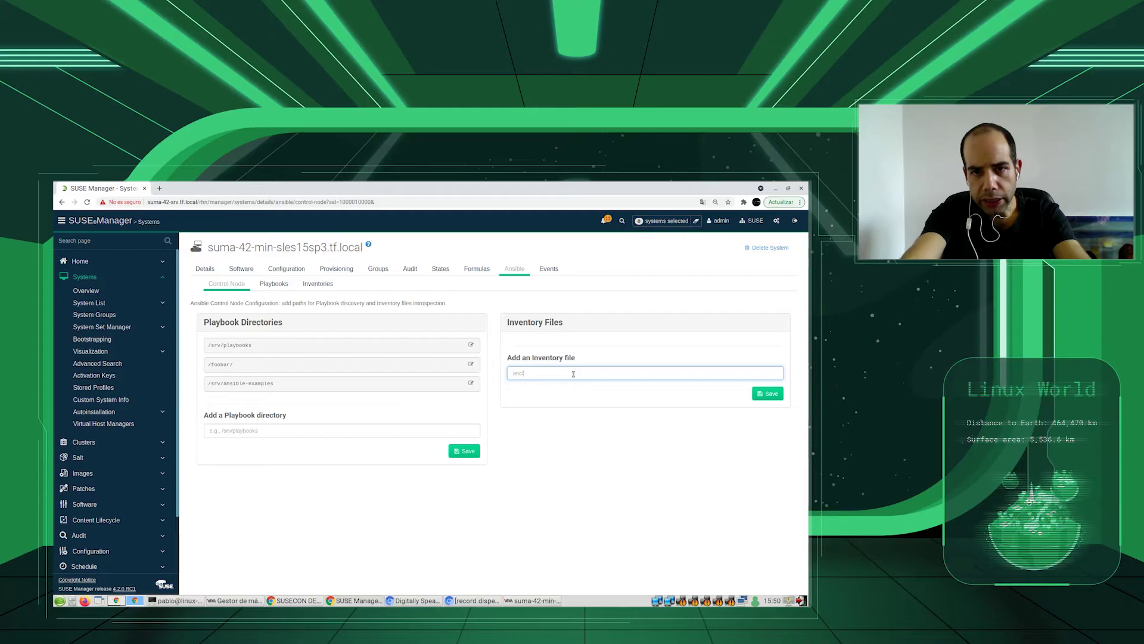
{"action": "type", "text": "ble/hosts"}
{"action": "left_click", "coordinate": [767, 393]}
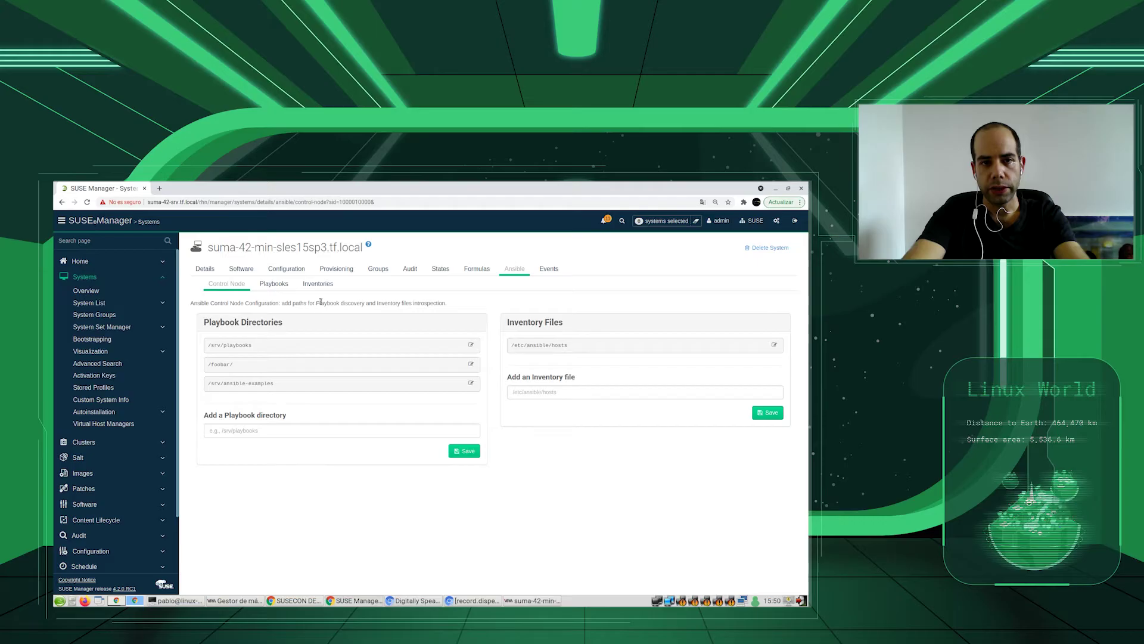
Step: Expand the /etc/ansible/hosts inventory and examine its content, registered systems and unknown hostnames
{"action": "left_click", "coordinate": [322, 283]}
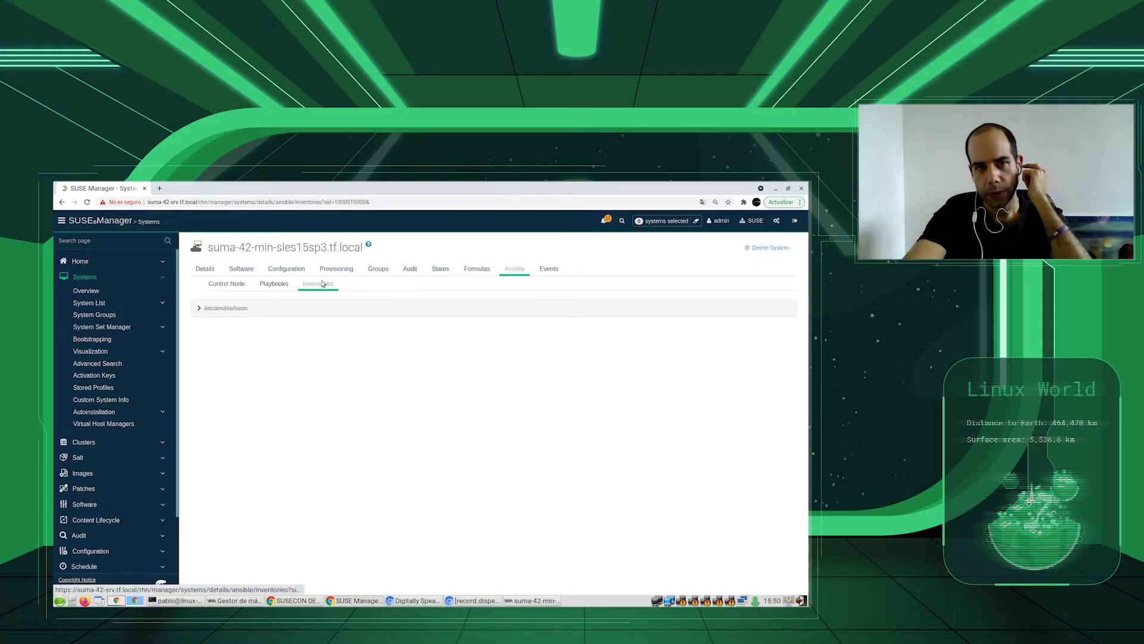
{"action": "left_click", "coordinate": [255, 311]}
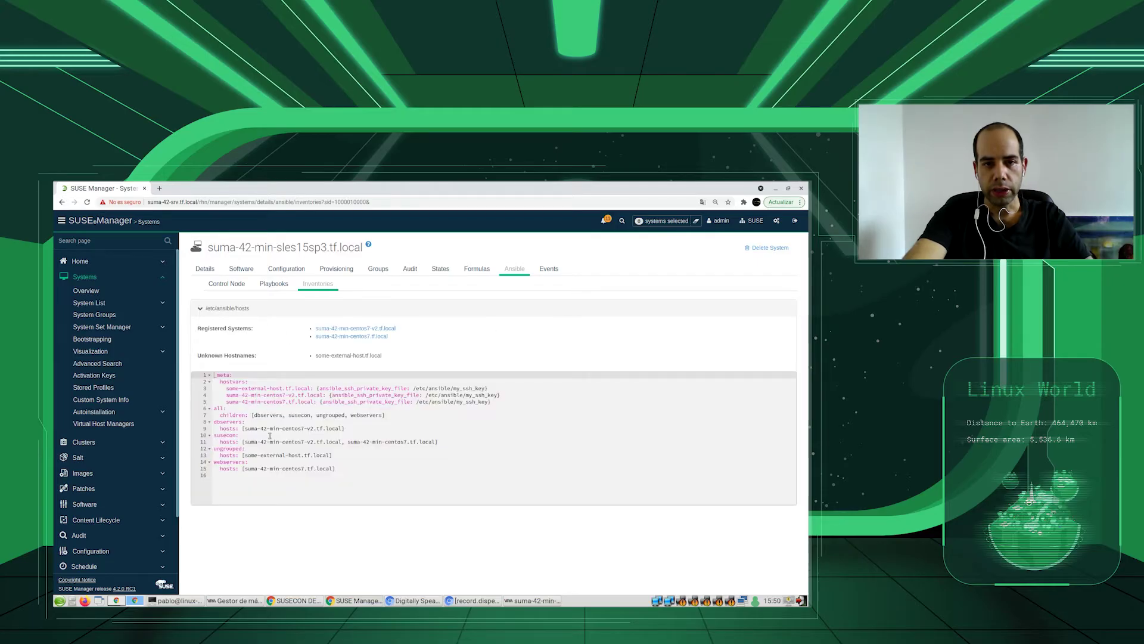
{"action": "mouse_move", "coordinate": [357, 491]}
{"action": "left_mouse_down"}
{"action": "mouse_move", "coordinate": [251, 394]}
{"action": "mouse_move", "coordinate": [207, 374]}
{"action": "mouse_move", "coordinate": [345, 473]}
{"action": "left_mouse_up"}
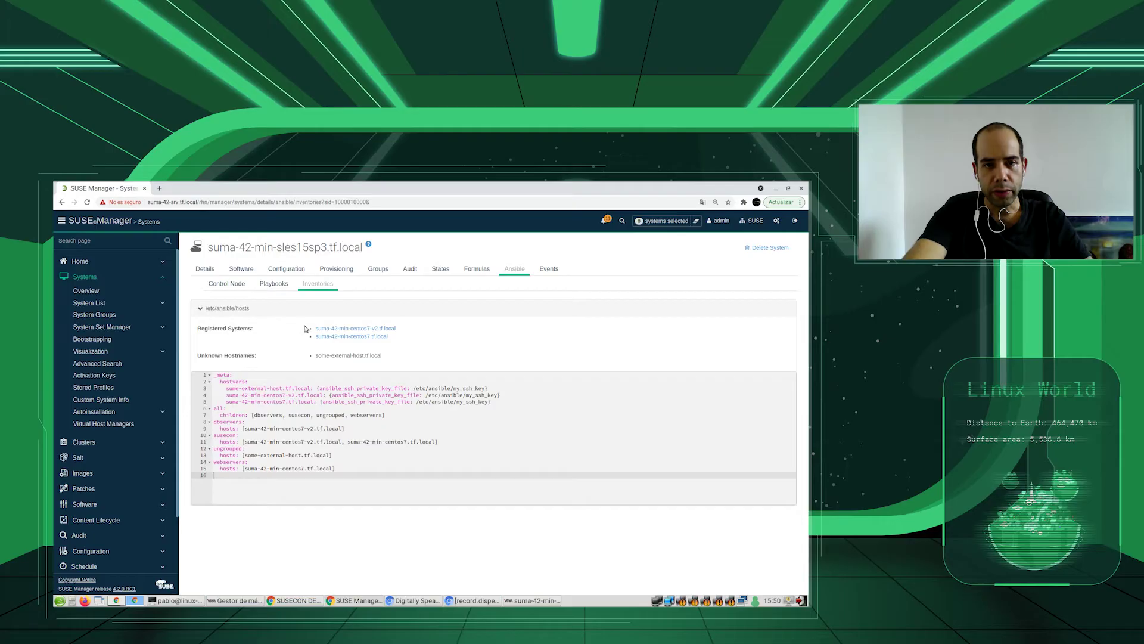
{"action": "left_click_drag", "start_coordinate": [305, 328], "coordinate": [421, 346]}
{"action": "left_click", "coordinate": [421, 346]}
{"action": "triple_click", "coordinate": [311, 358]}
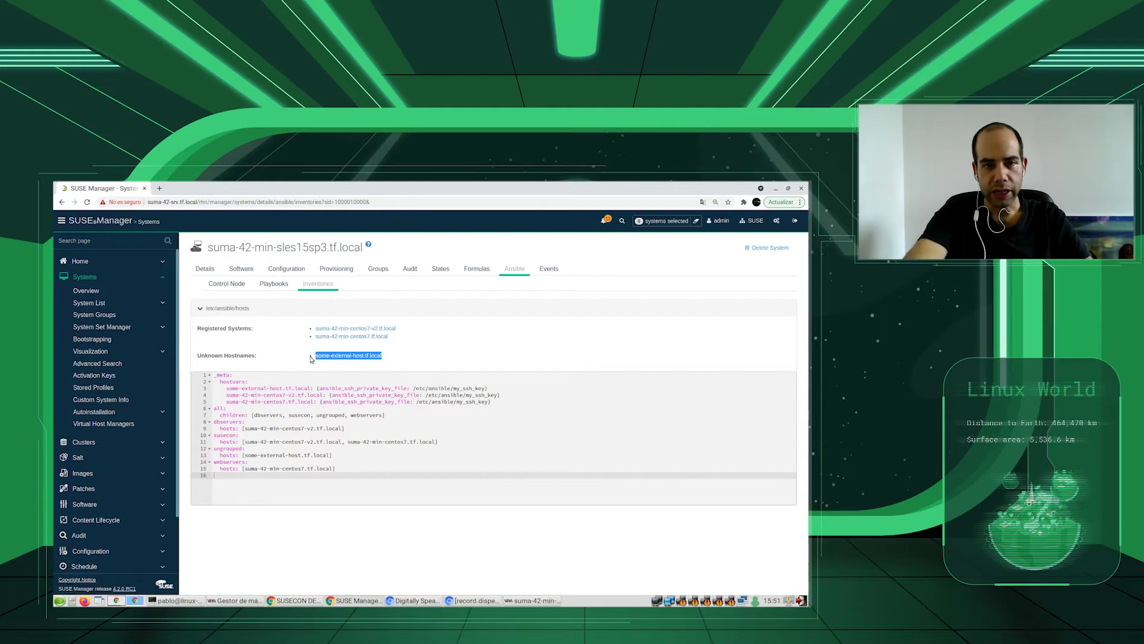
{"action": "left_click", "coordinate": [354, 357]}
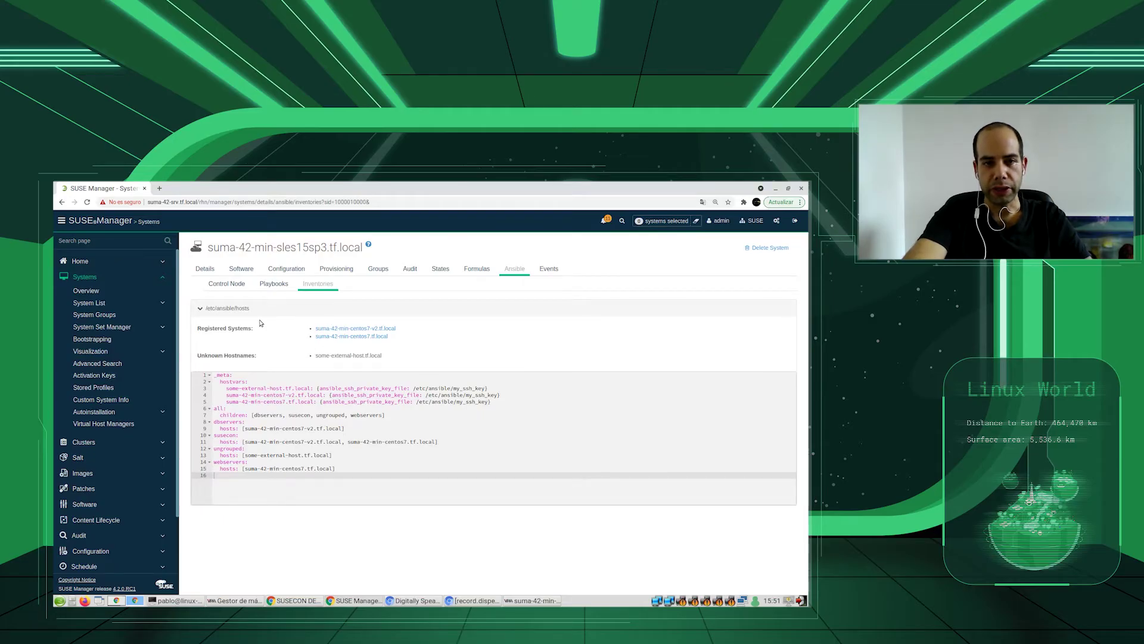
Step: Expand the /srv/playbooks directory in the playbooks list and highlight the custom inventory path of playbook_orion_dummy.yml
{"action": "left_click", "coordinate": [266, 284]}
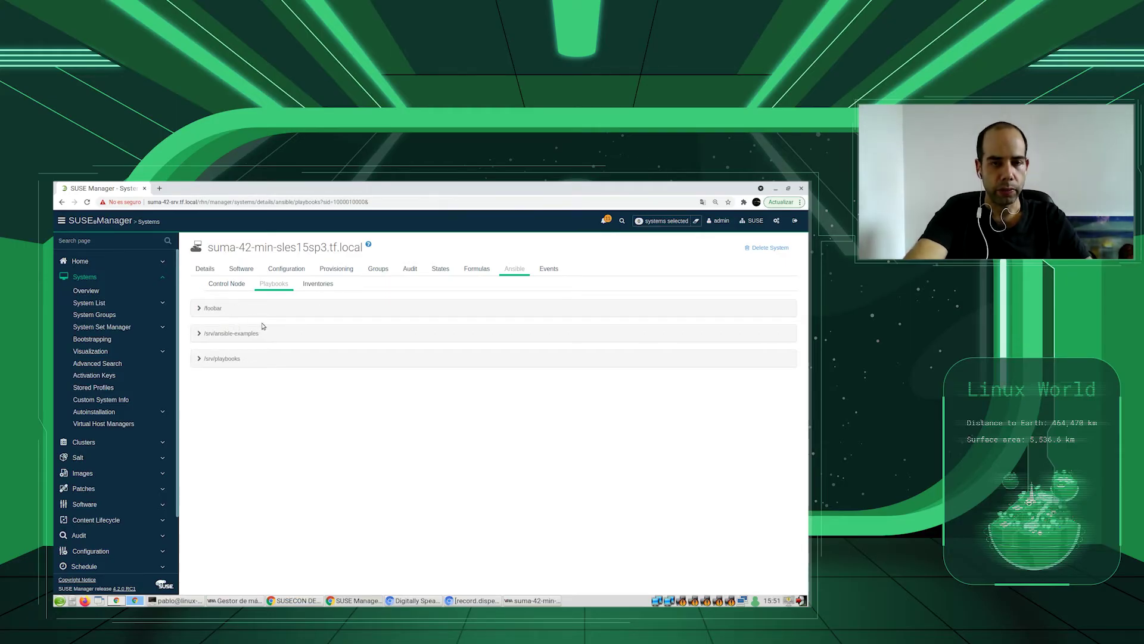
{"action": "left_click", "coordinate": [230, 360]}
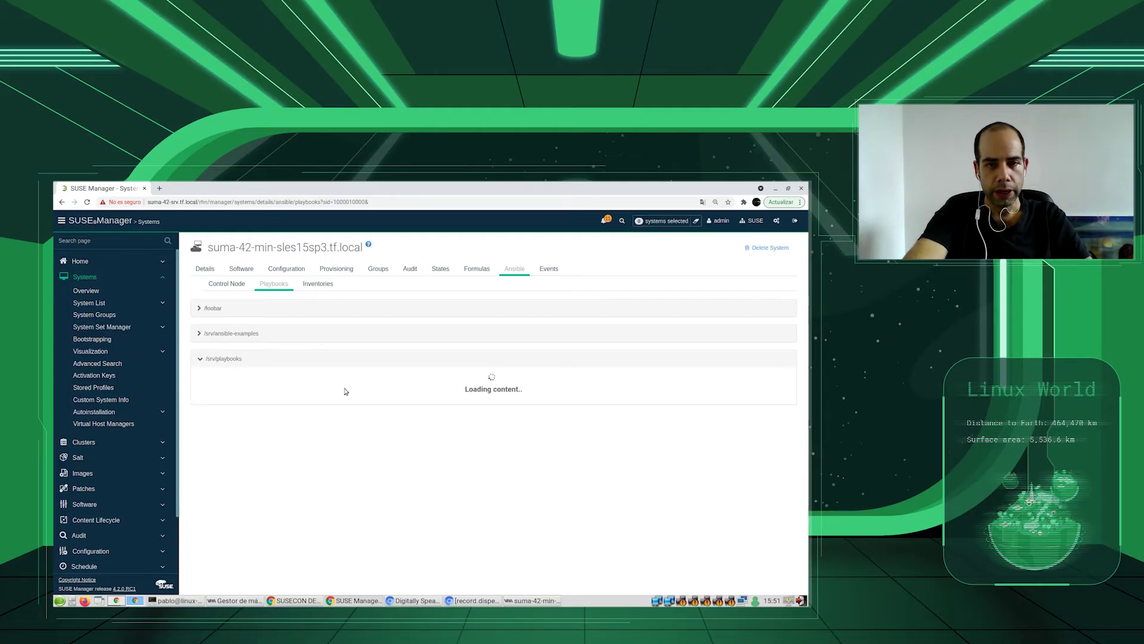
{"action": "scroll", "coordinate": [334, 358], "scroll_direction": "down", "scroll_amount": 1}
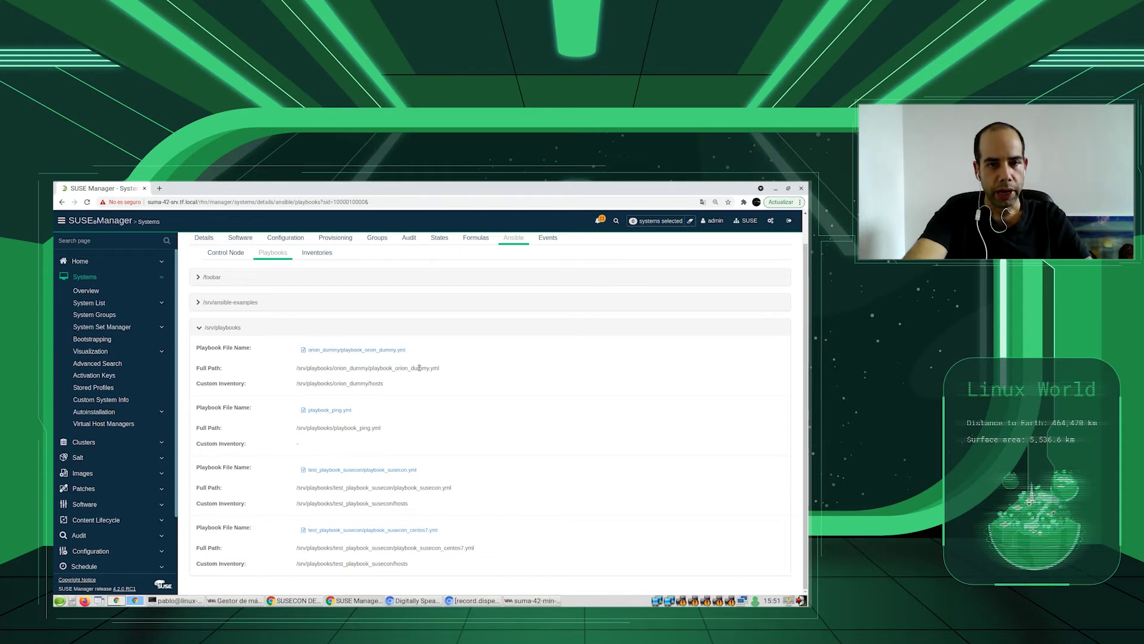
{"action": "left_click_drag", "start_coordinate": [293, 387], "coordinate": [388, 391]}
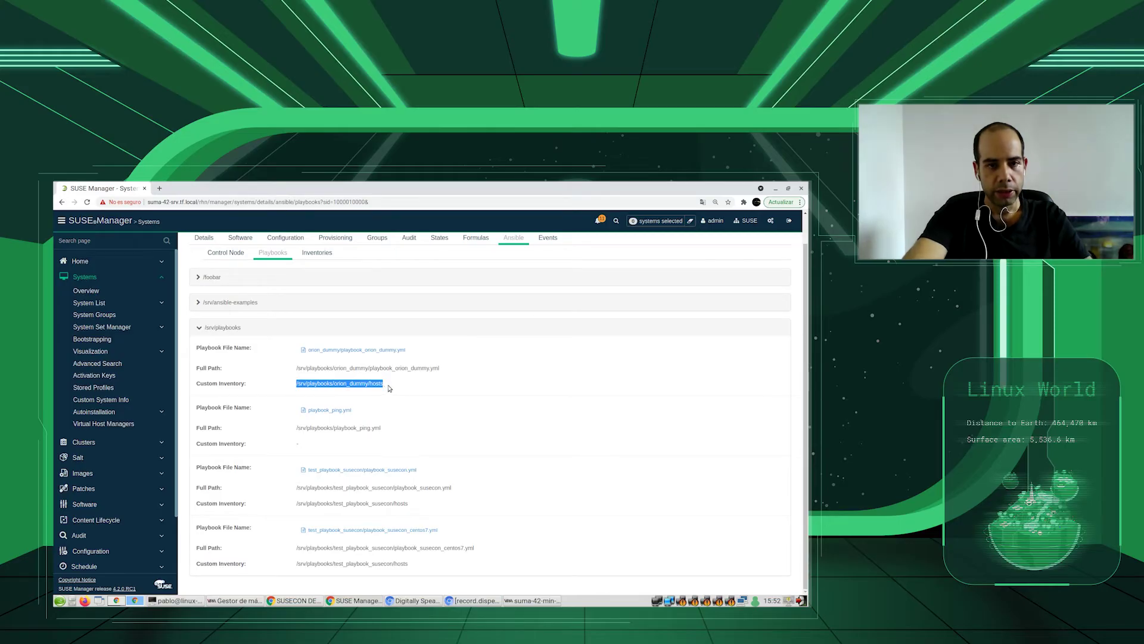
{"action": "left_click", "coordinate": [390, 388]}
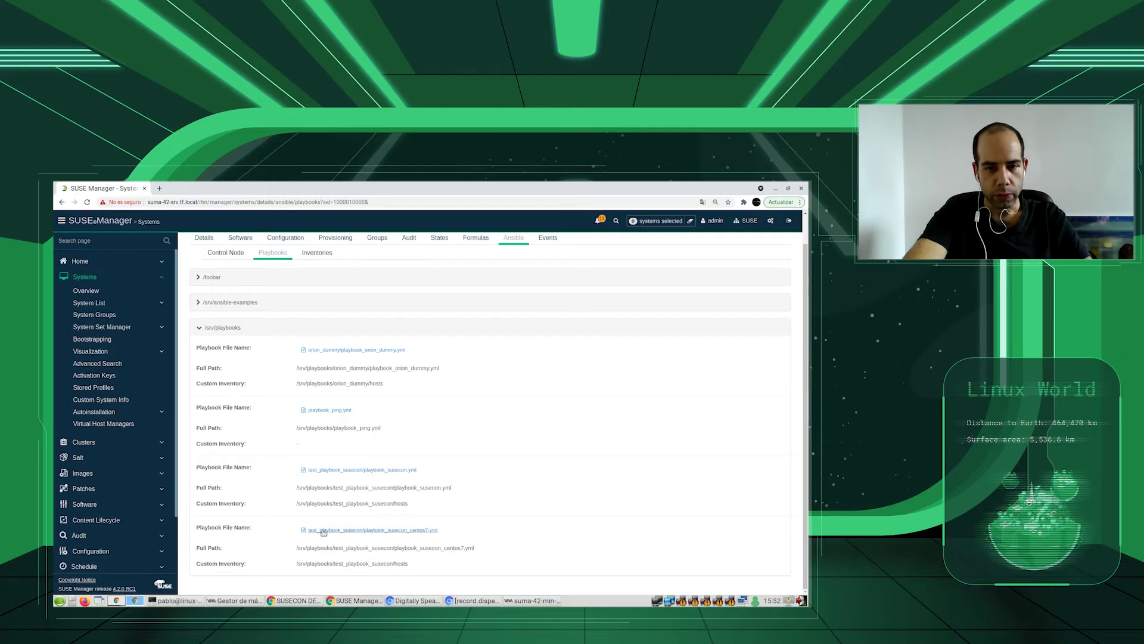
Step: Open the playbook test_playbook_susecon/playbook_susecon_centos7.yml and review its content
{"action": "left_click", "coordinate": [389, 531]}
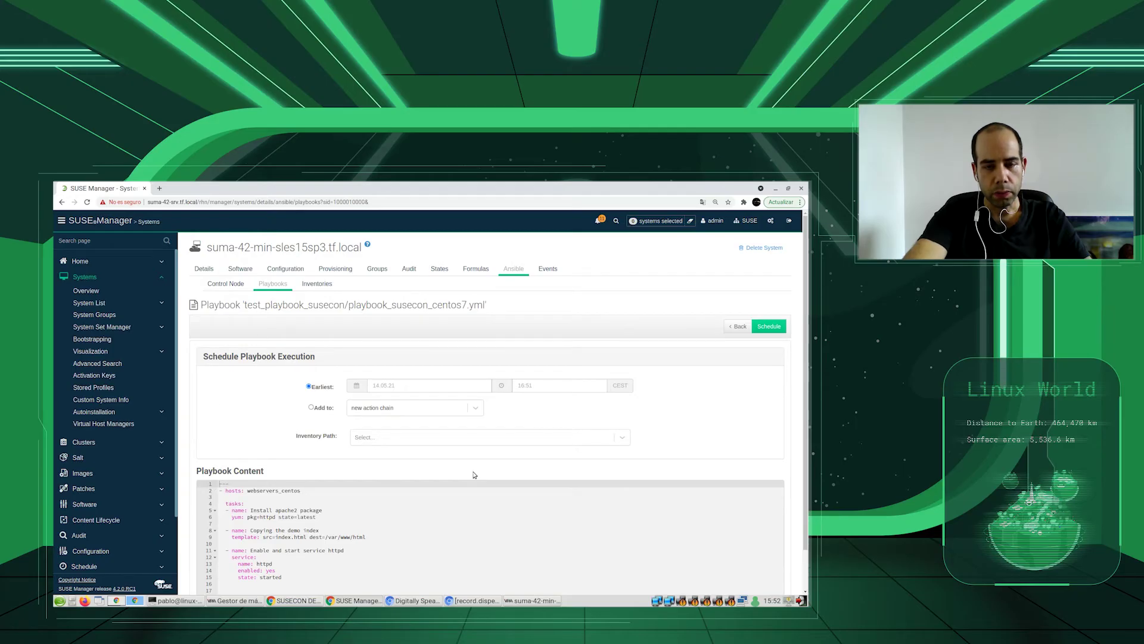
{"action": "scroll", "coordinate": [474, 475], "scroll_direction": "down", "scroll_amount": 1}
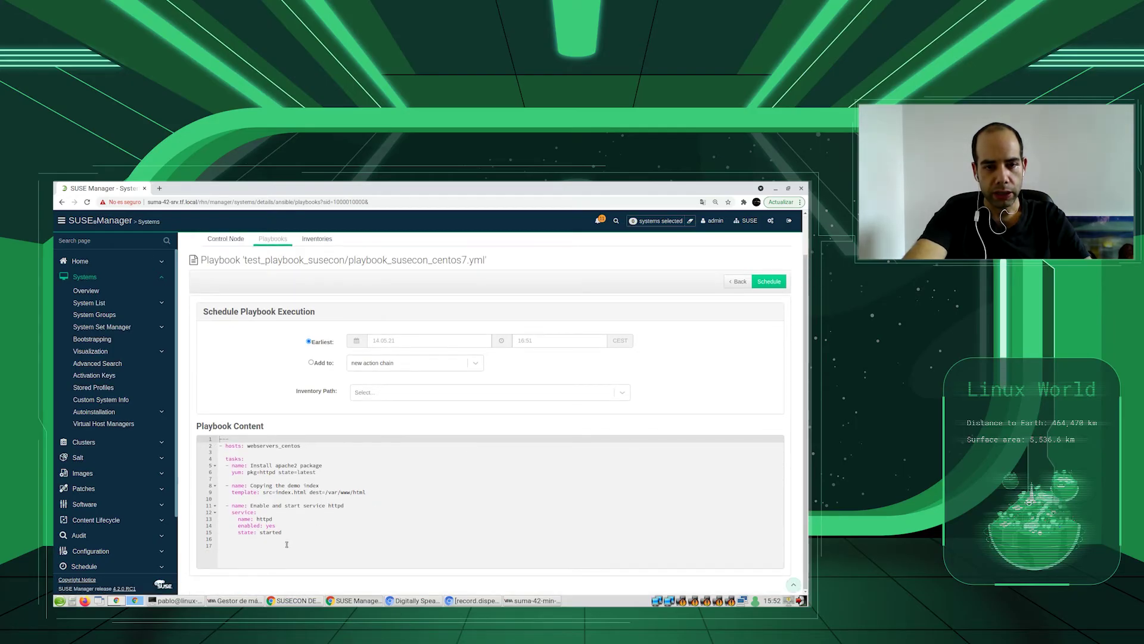
{"action": "left_click_drag", "start_coordinate": [286, 544], "coordinate": [206, 438]}
{"action": "left_click", "coordinate": [238, 561]}
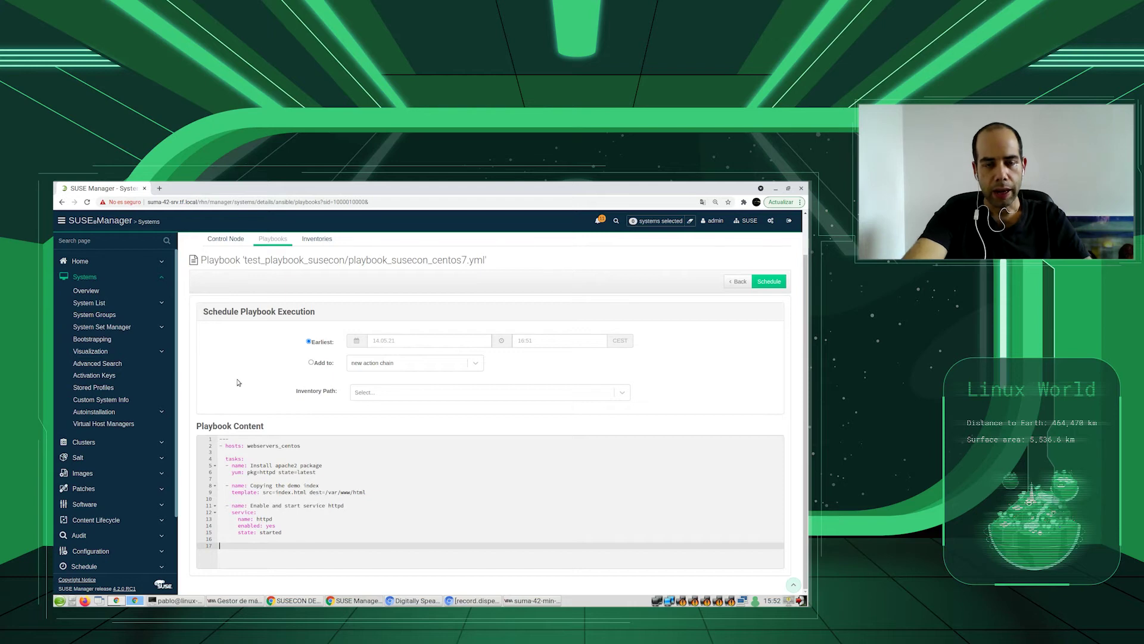
Step: Schedule the playbook's execution with /srv/playbooks/test_playbook_susecon/hosts as its inventory path
{"action": "scroll", "coordinate": [238, 382], "scroll_direction": "up", "scroll_amount": 1}
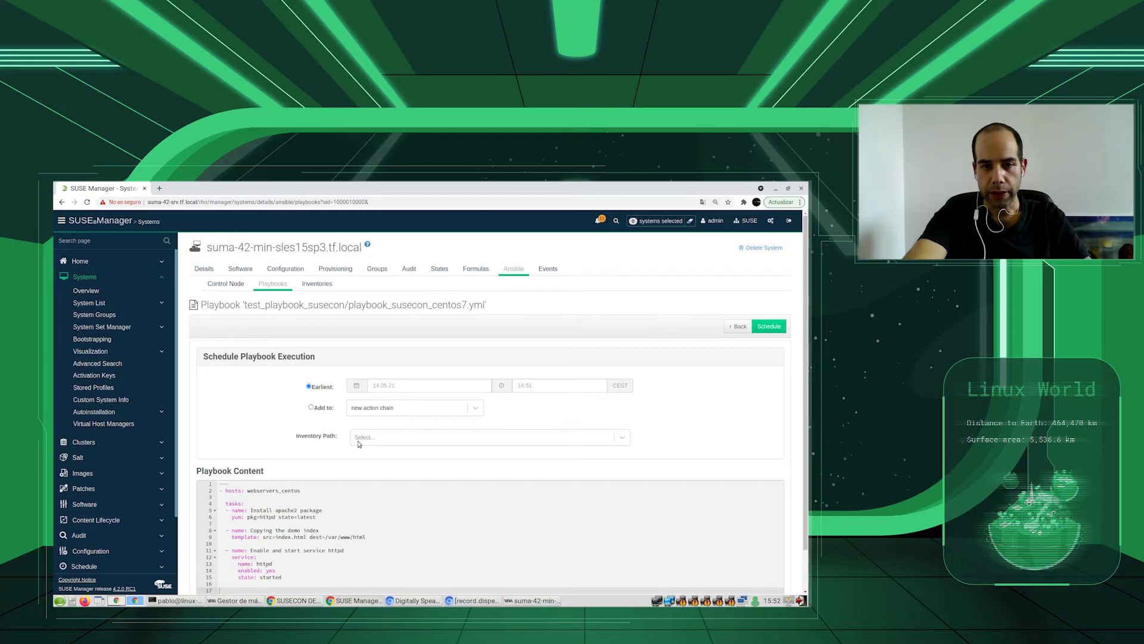
{"action": "left_click", "coordinate": [435, 441]}
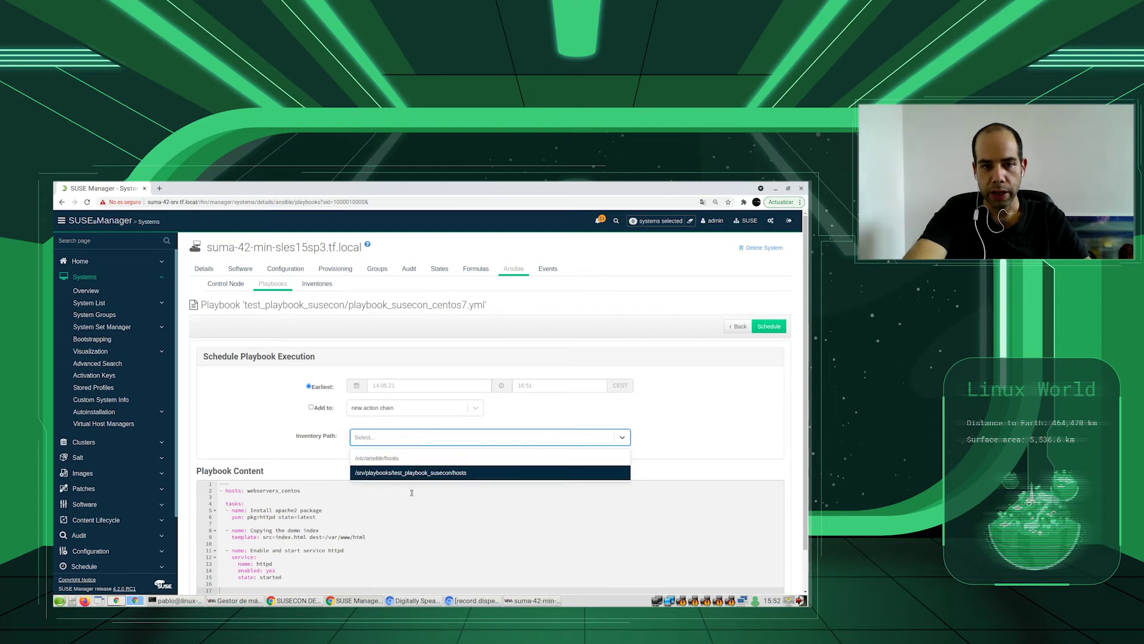
{"action": "left_click", "coordinate": [386, 473]}
{"action": "left_click", "coordinate": [300, 461]}
{"action": "scroll", "coordinate": [300, 461], "scroll_direction": "down", "scroll_amount": 1}
{"action": "scroll", "coordinate": [300, 461], "scroll_direction": "up", "scroll_amount": 1}
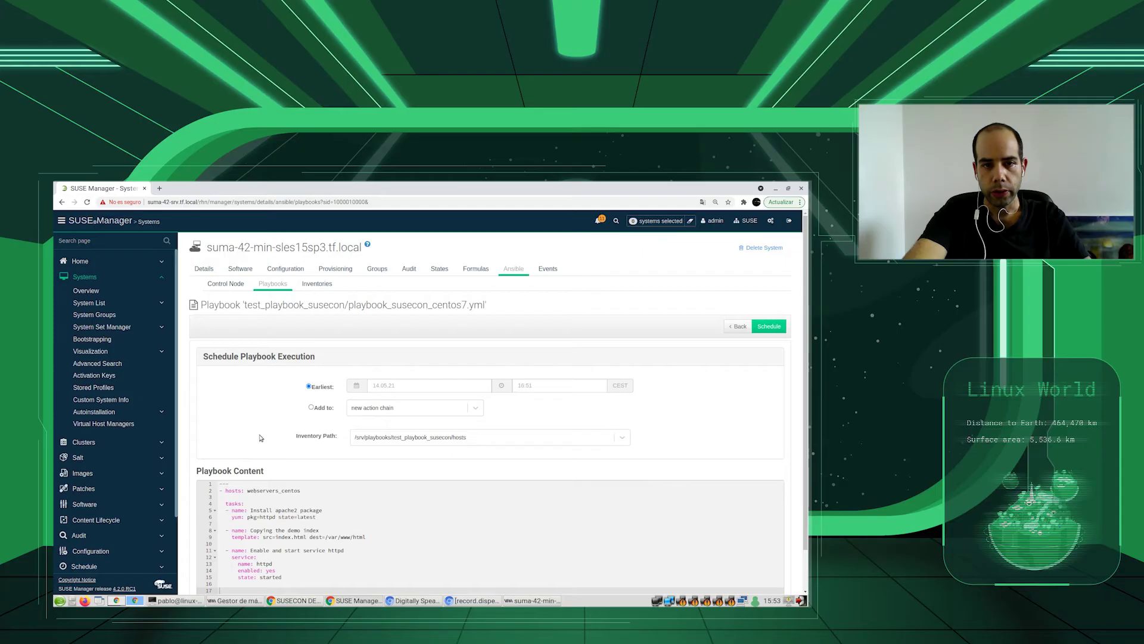
{"action": "left_click", "coordinate": [776, 327]}
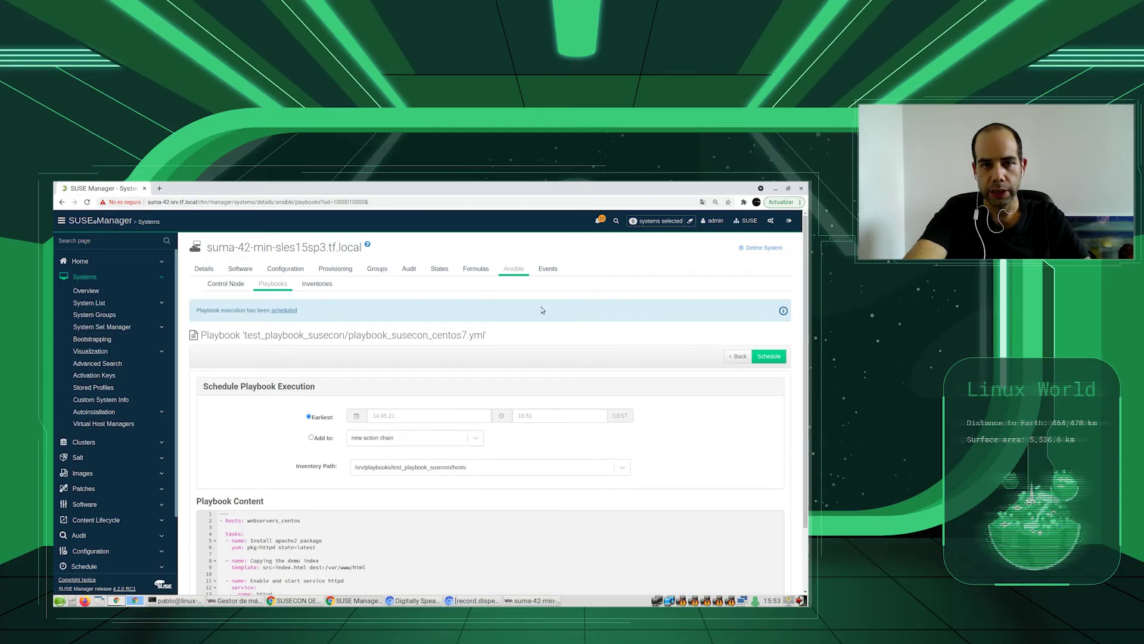
Step: Check the system's pending events and event history for the scheduled playbook execution
{"action": "left_click", "coordinate": [551, 272]}
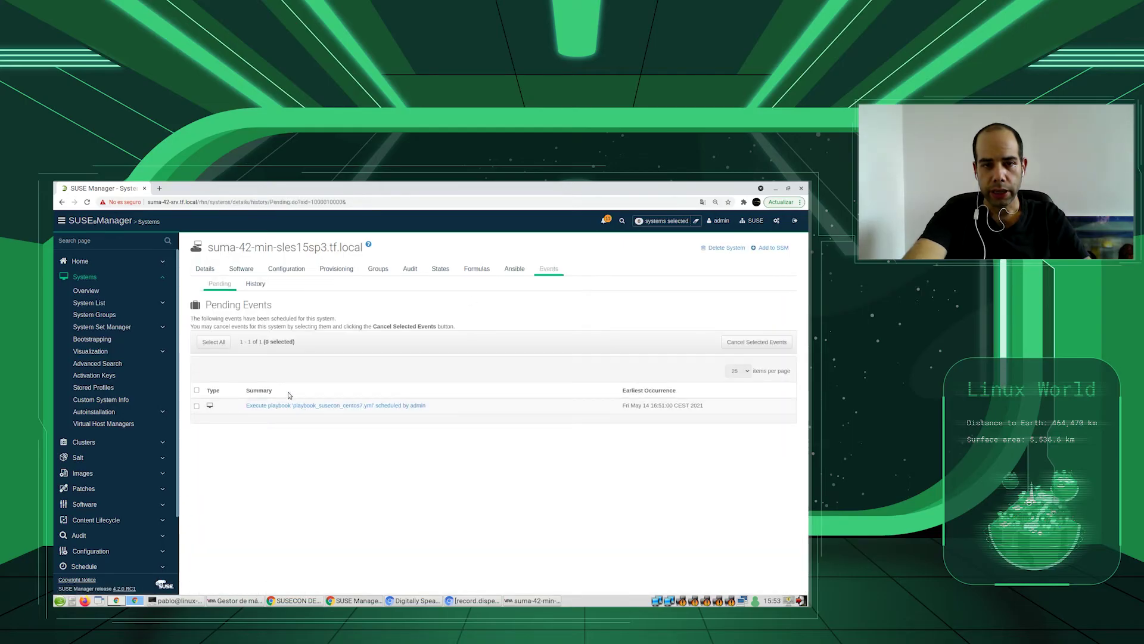
{"action": "left_click", "coordinate": [260, 285]}
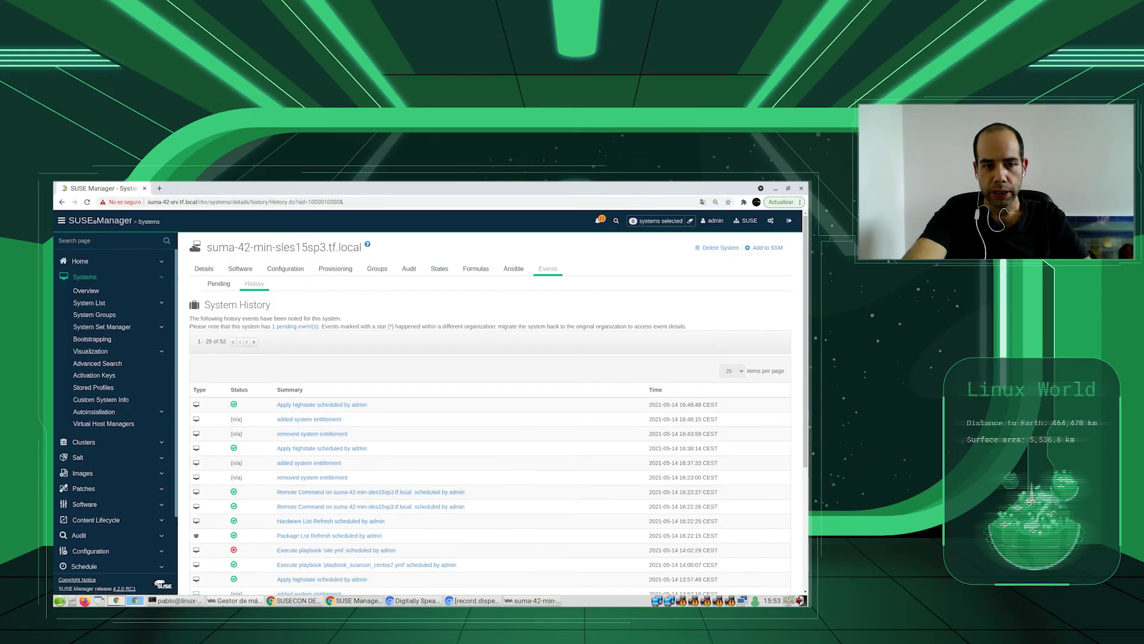
{"action": "key", "text": "alt+Tab"}
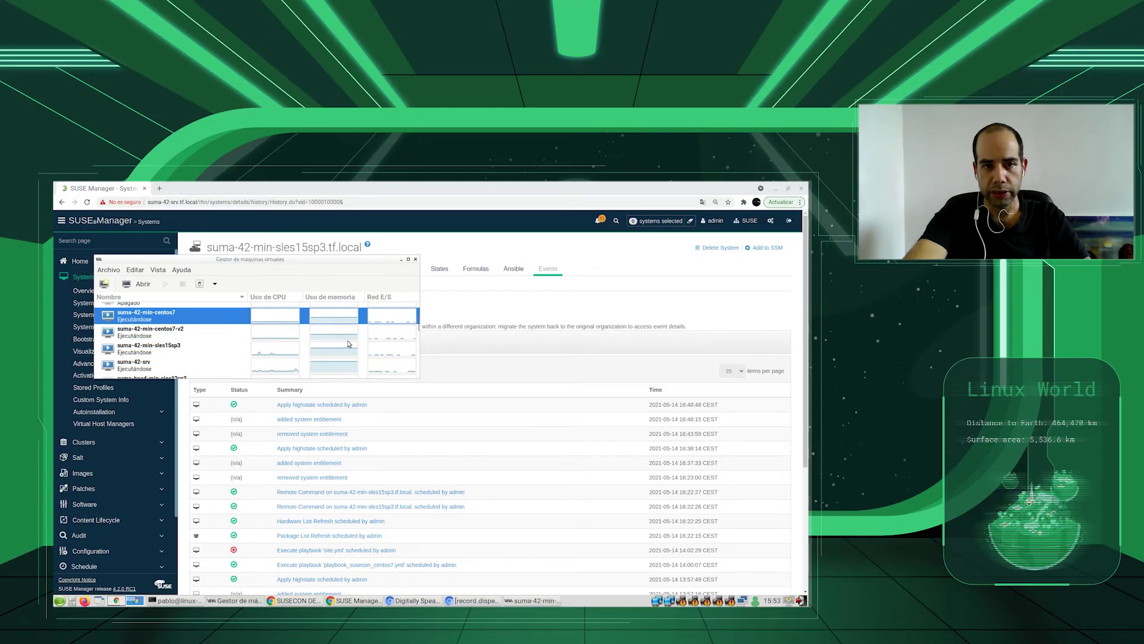
{"action": "left_click", "coordinate": [485, 354]}
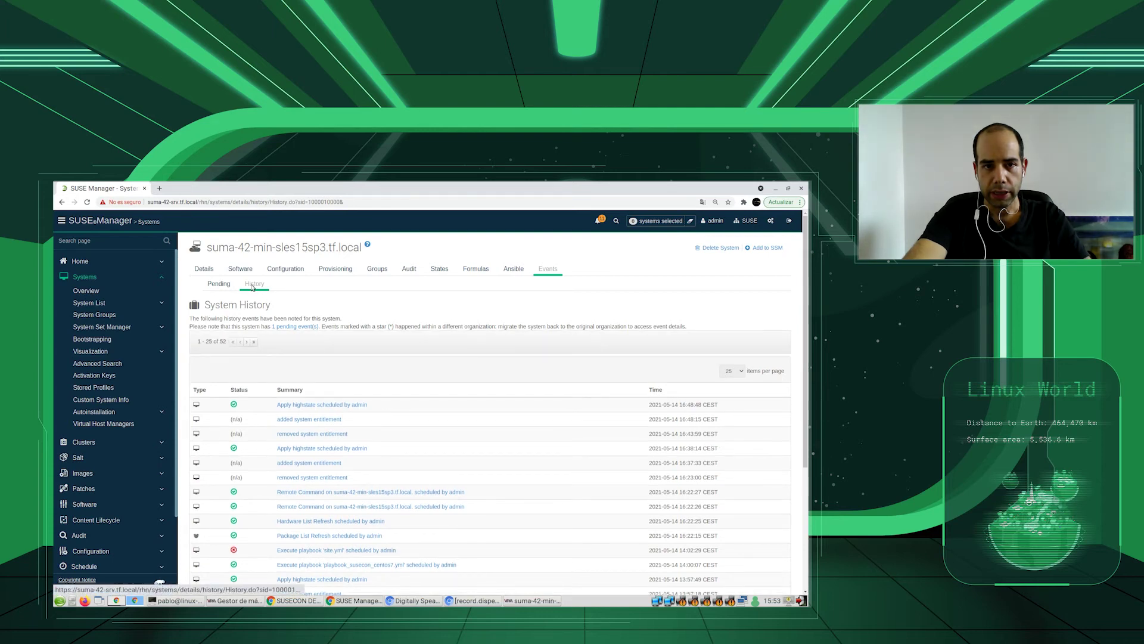
{"action": "left_click", "coordinate": [227, 285]}
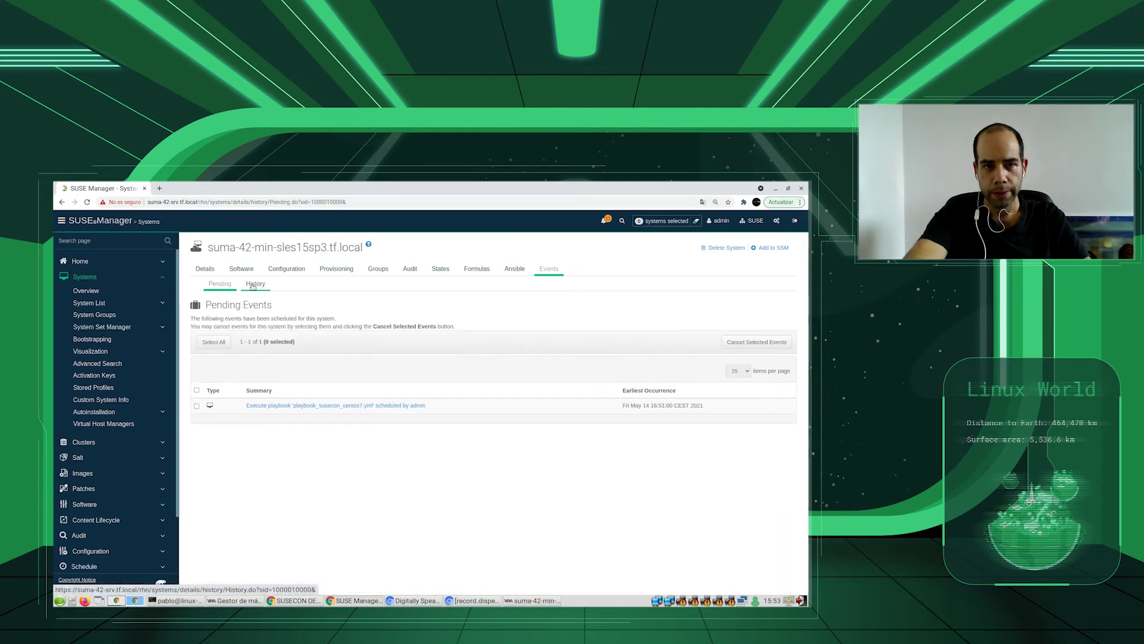
{"action": "left_click", "coordinate": [252, 285]}
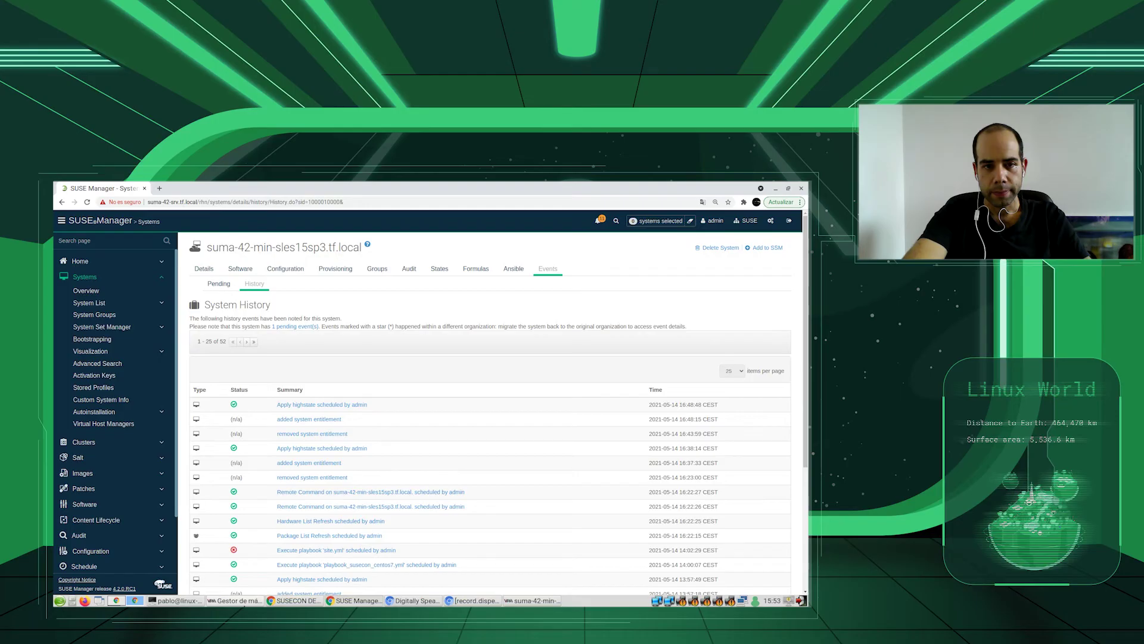
Step: Check the virtual machines' activity in the virtual machine manager and refresh the system's event history to follow the playbook execution
{"action": "left_click", "coordinate": [229, 600]}
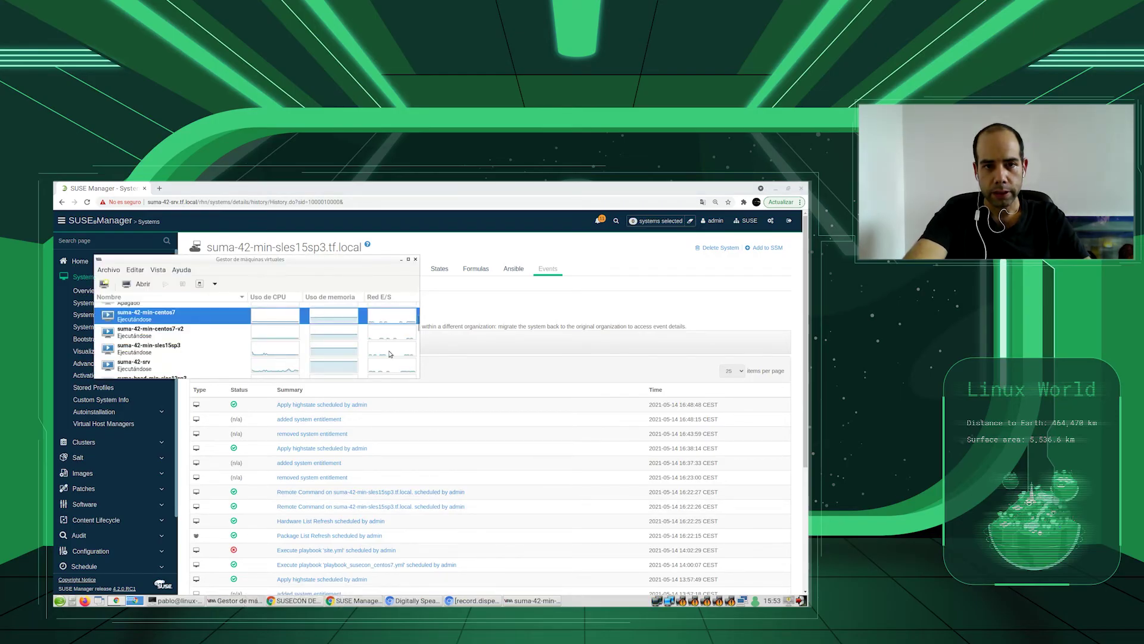
{"action": "left_click_drag", "start_coordinate": [317, 262], "coordinate": [653, 327]}
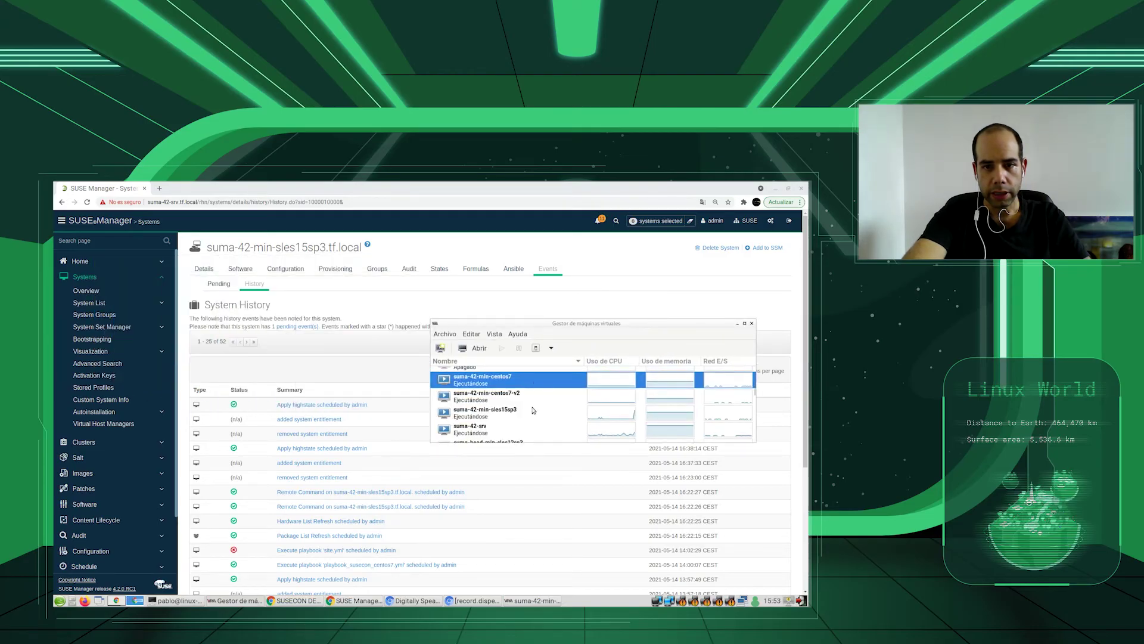
{"action": "left_click", "coordinate": [261, 288]}
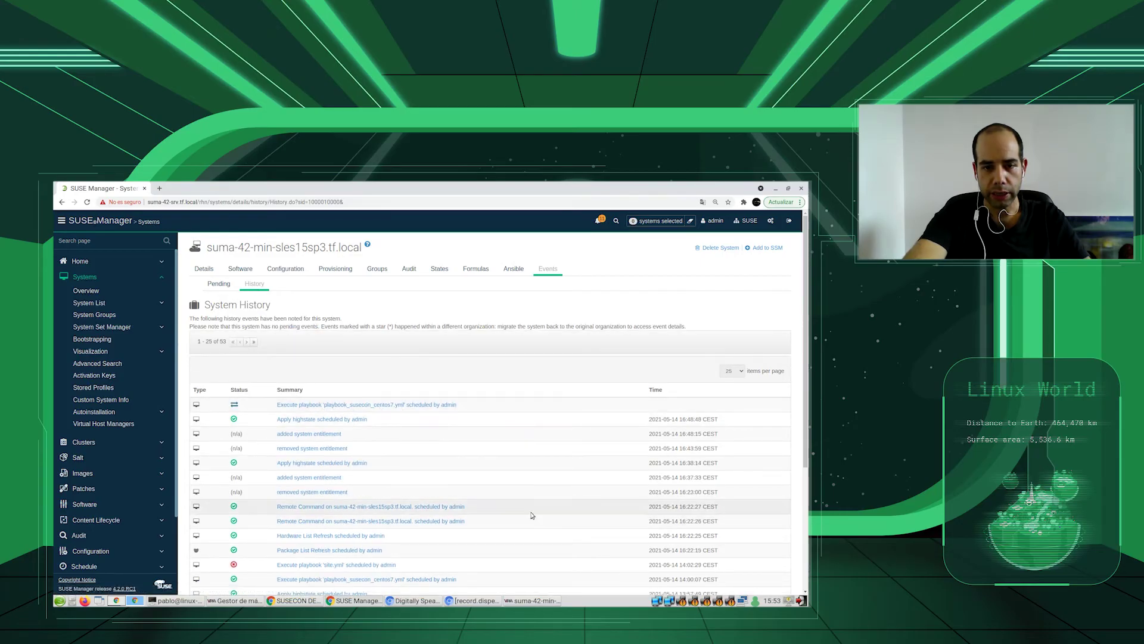
{"action": "left_click", "coordinate": [257, 601]}
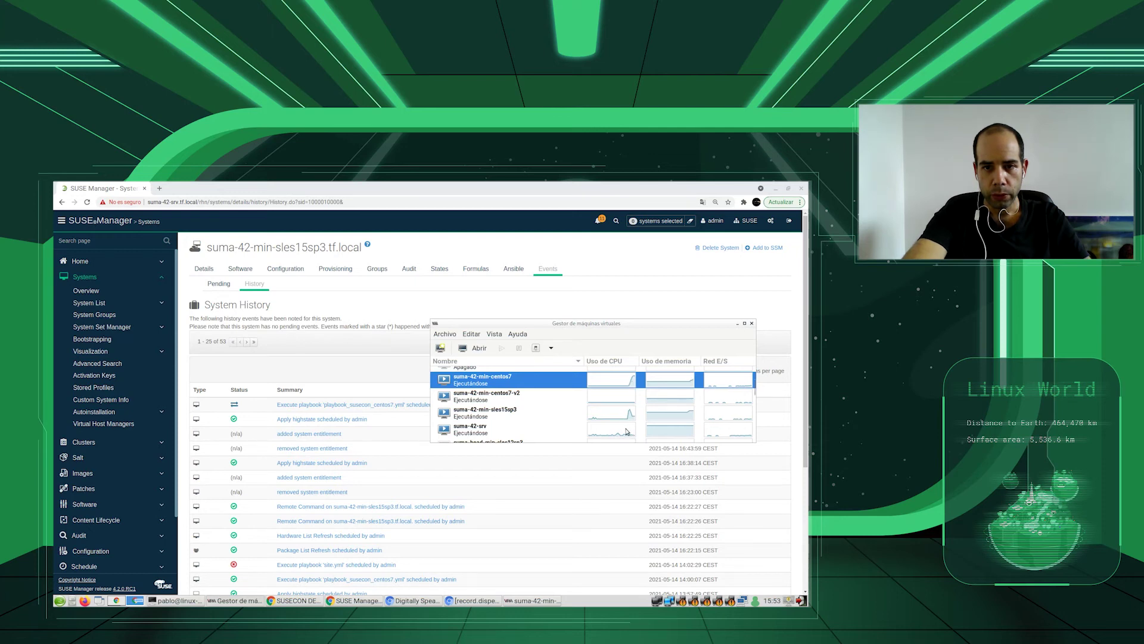
{"action": "left_click", "coordinate": [256, 286]}
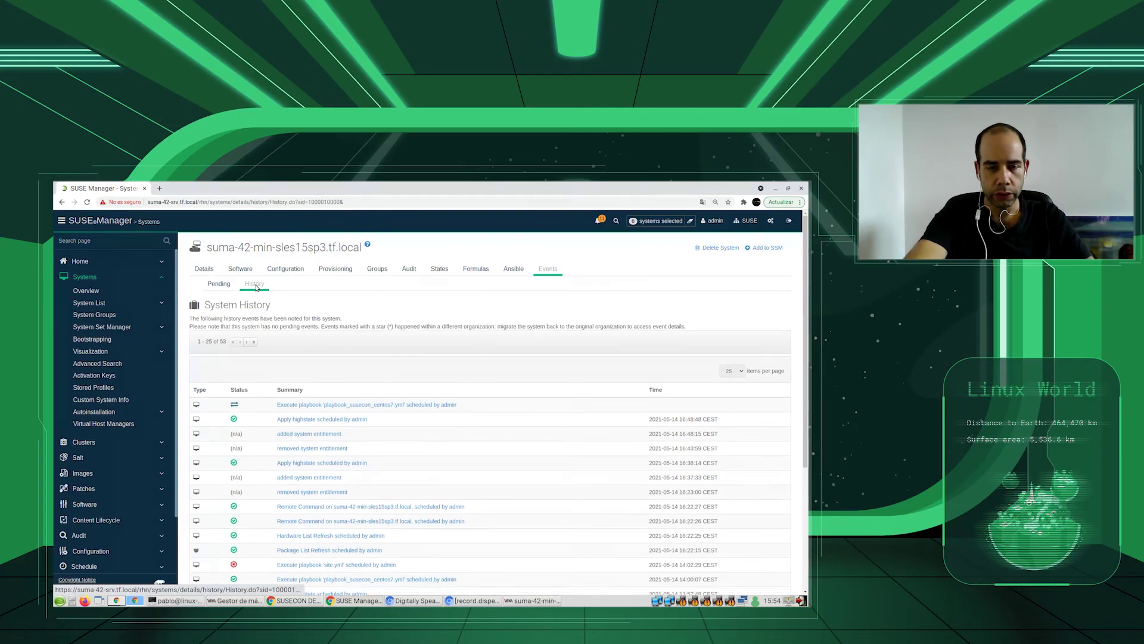
{"action": "left_click", "coordinate": [256, 288]}
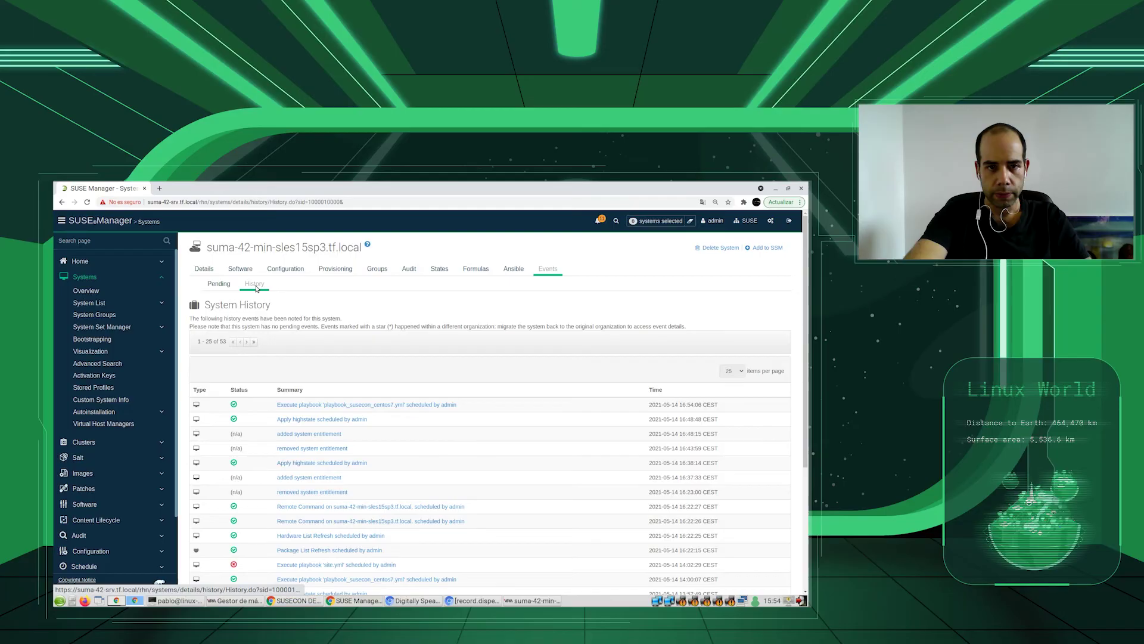
Step: Open the latest playbook_susecon_centos7.yml execution event and review the output of its tasks
{"action": "left_click", "coordinate": [332, 406]}
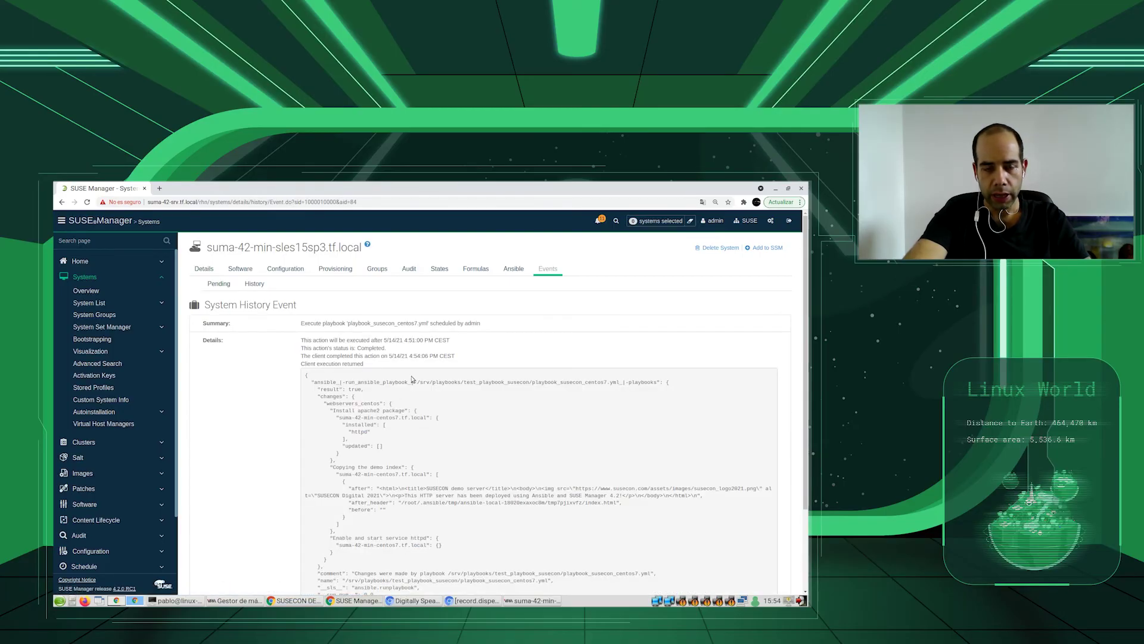
{"action": "scroll", "coordinate": [787, 447], "scroll_direction": "down", "scroll_amount": 3}
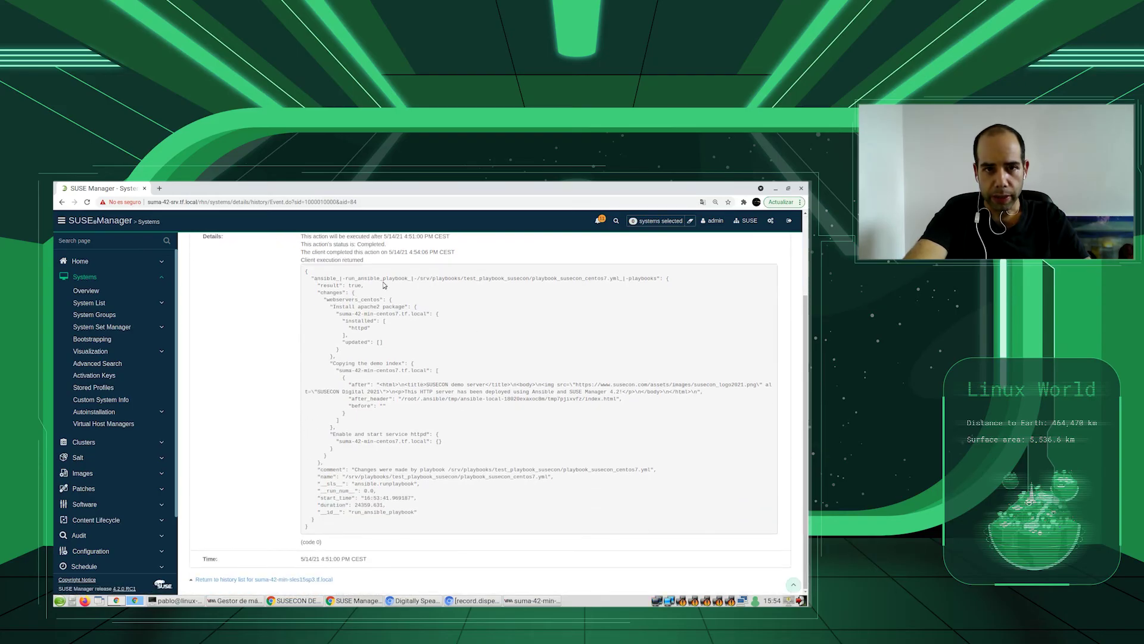
{"action": "triple_click", "coordinate": [341, 306]}
{"action": "left_click", "coordinate": [345, 334]}
Step: Copy the host name suma-42-min-centos7.tf.local from the event output and open it in a new browser tab
{"action": "left_click_drag", "start_coordinate": [336, 441], "coordinate": [426, 441]}
{"action": "key", "text": "ctrl+c"}
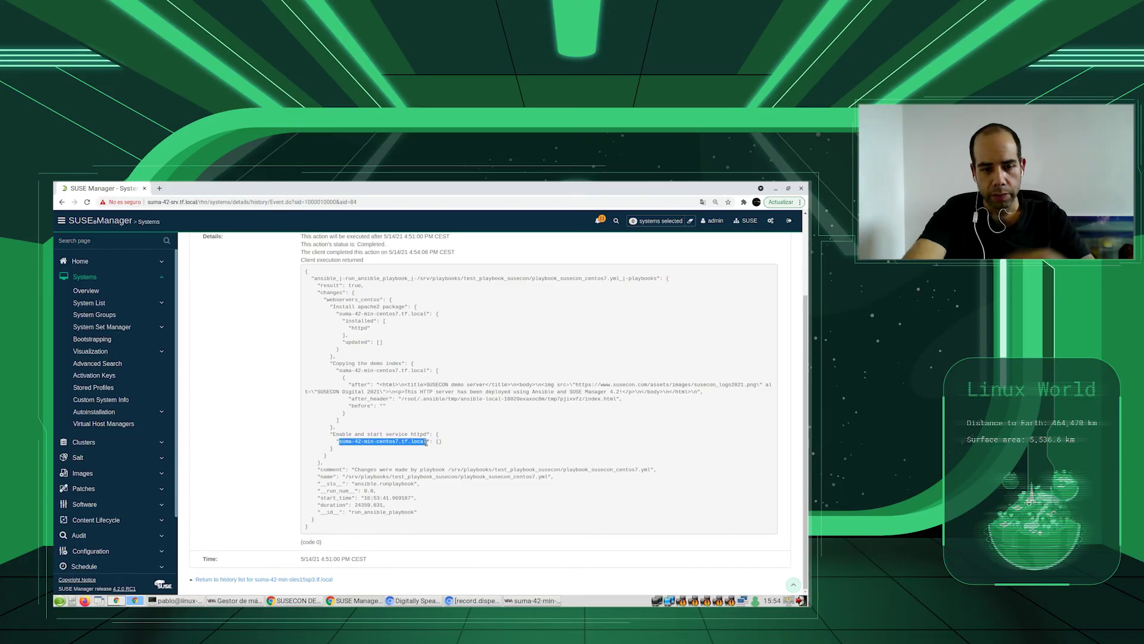
{"action": "left_click", "coordinate": [159, 188]}
{"action": "middle_click", "coordinate": [204, 204]}
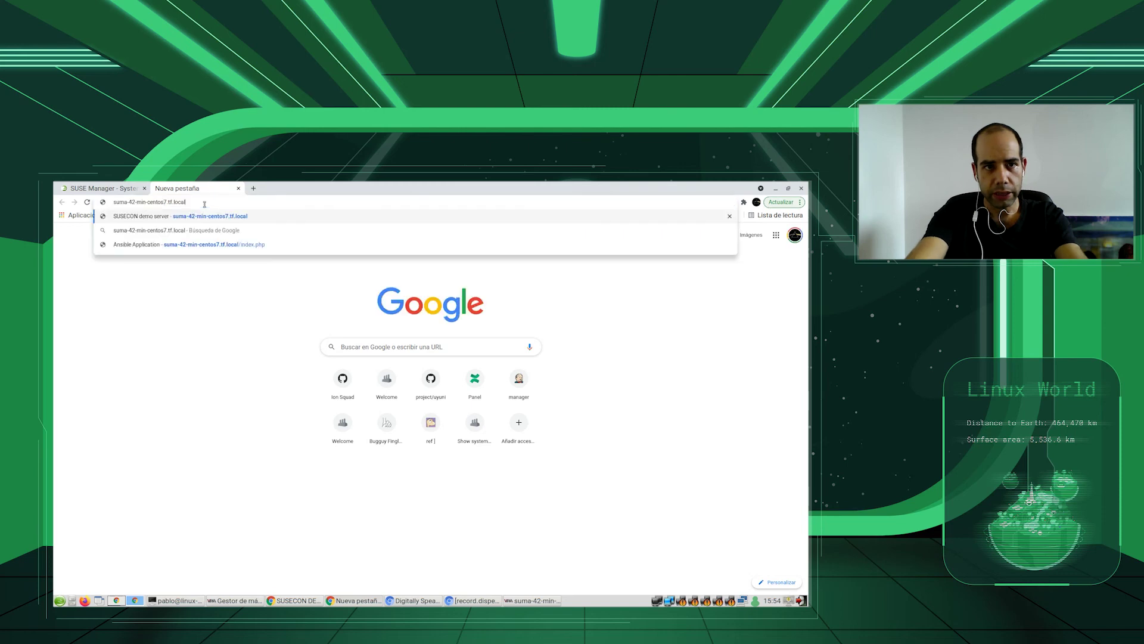
{"action": "key", "text": "Return"}
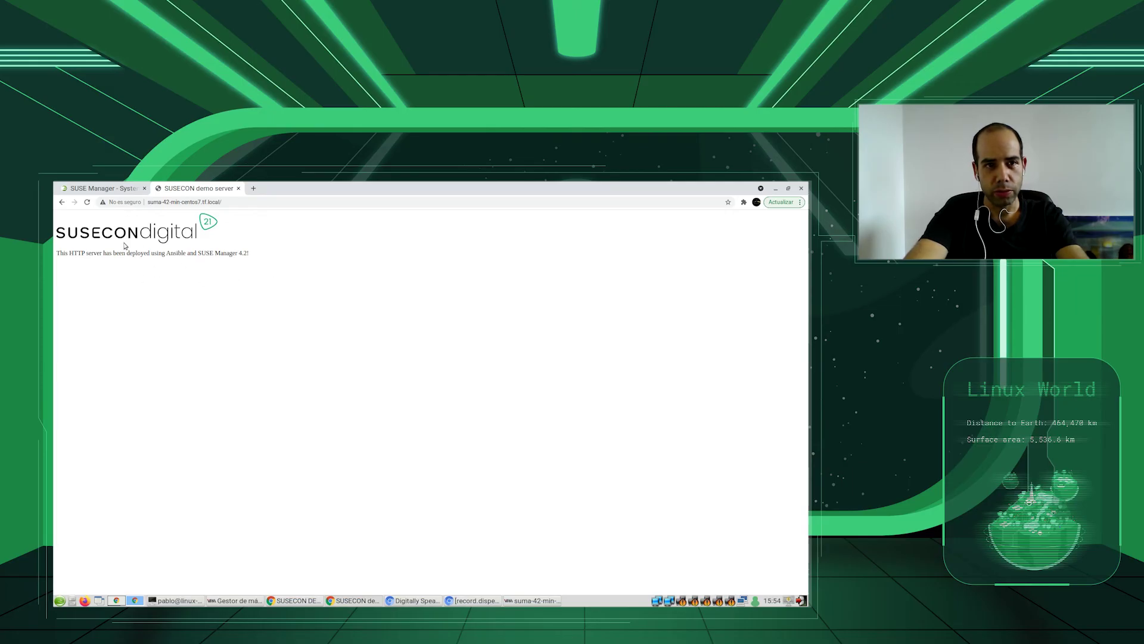
Step: Return to the playbook's event details in SUSE Manager, then view the system's Ansible control node configuration
{"action": "left_click", "coordinate": [101, 188]}
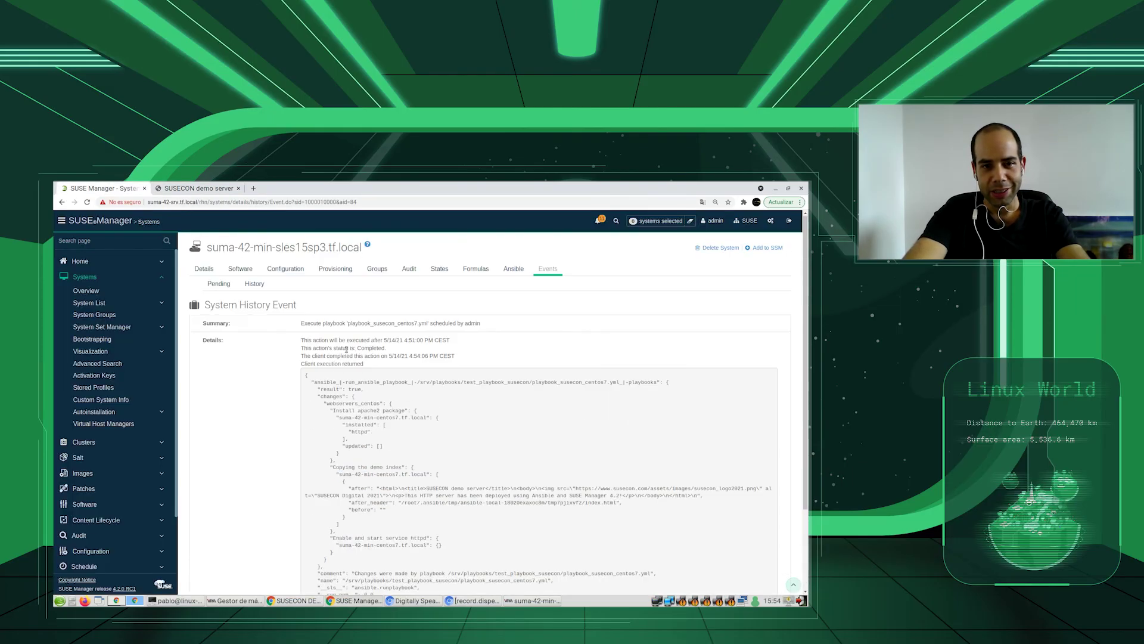
{"action": "scroll", "coordinate": [346, 350], "scroll_direction": "down", "scroll_amount": 2}
{"action": "scroll", "coordinate": [346, 350], "scroll_direction": "up", "scroll_amount": 2}
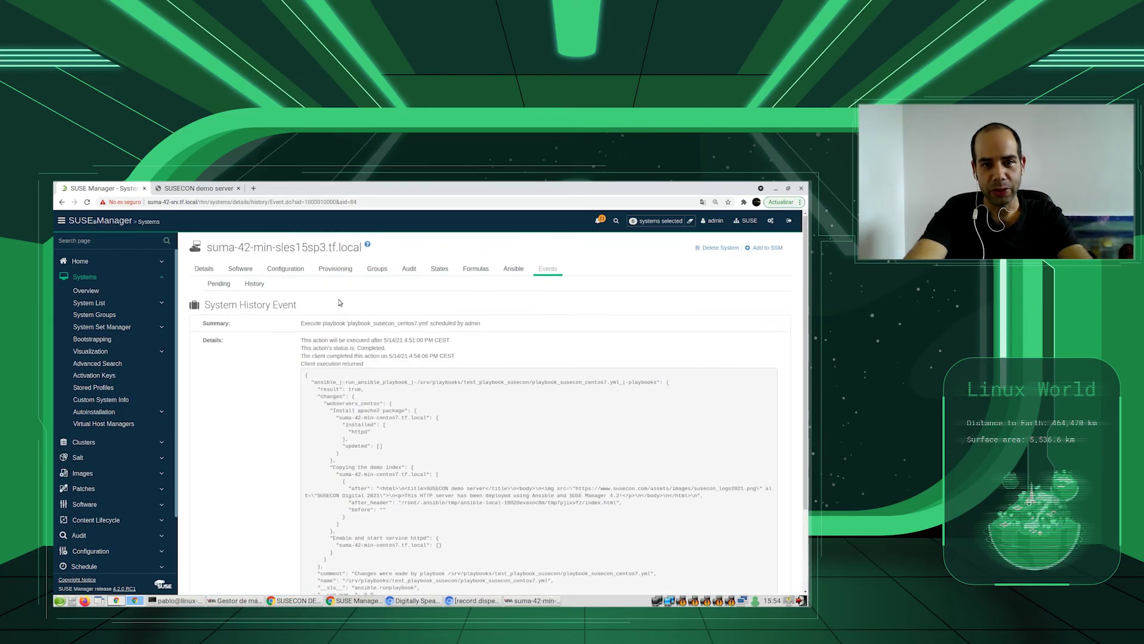
{"action": "left_click", "coordinate": [515, 269]}
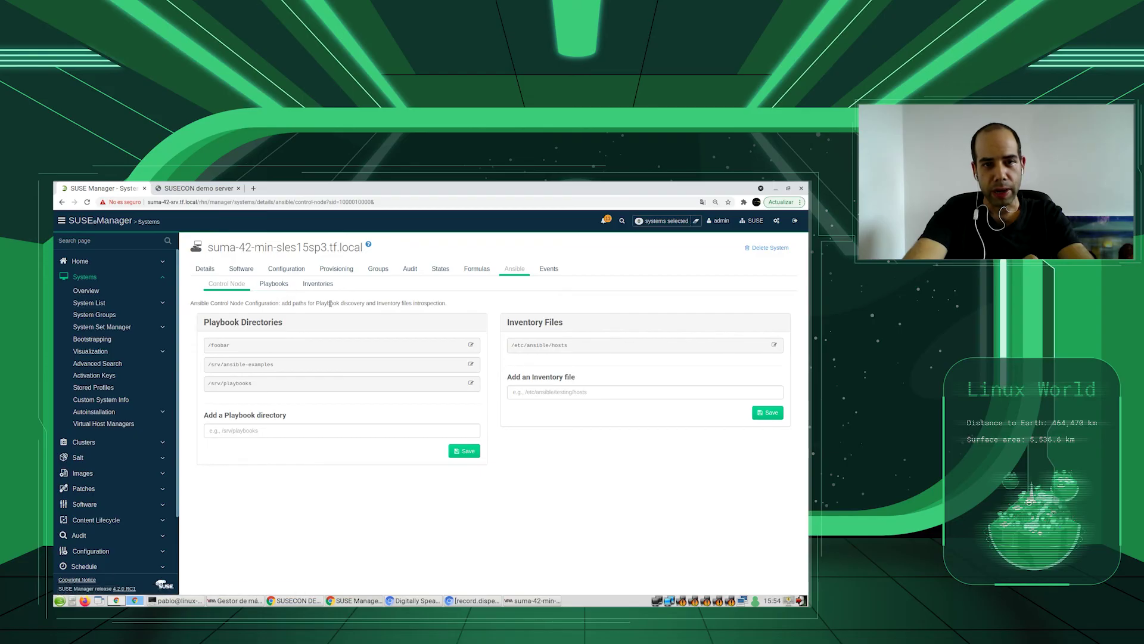
Step: Open suma-42-min-centos7.tf.local from the systems overview and review its latest Package List Refresh history event and system details
{"action": "left_click", "coordinate": [94, 291]}
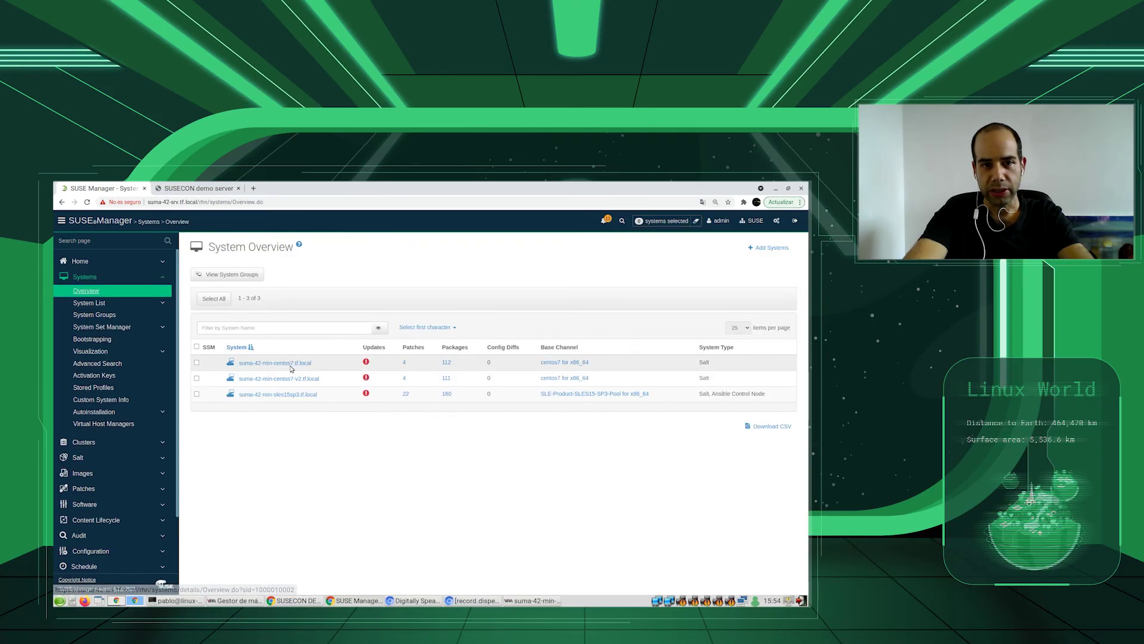
{"action": "left_click", "coordinate": [290, 363]}
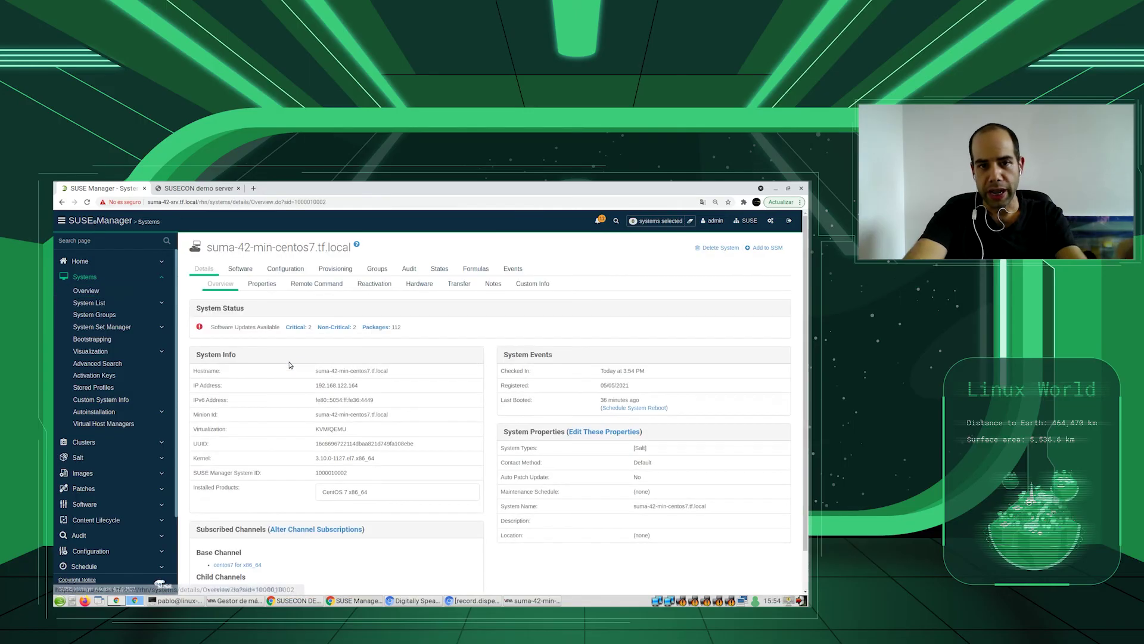
{"action": "left_click", "coordinate": [519, 270]}
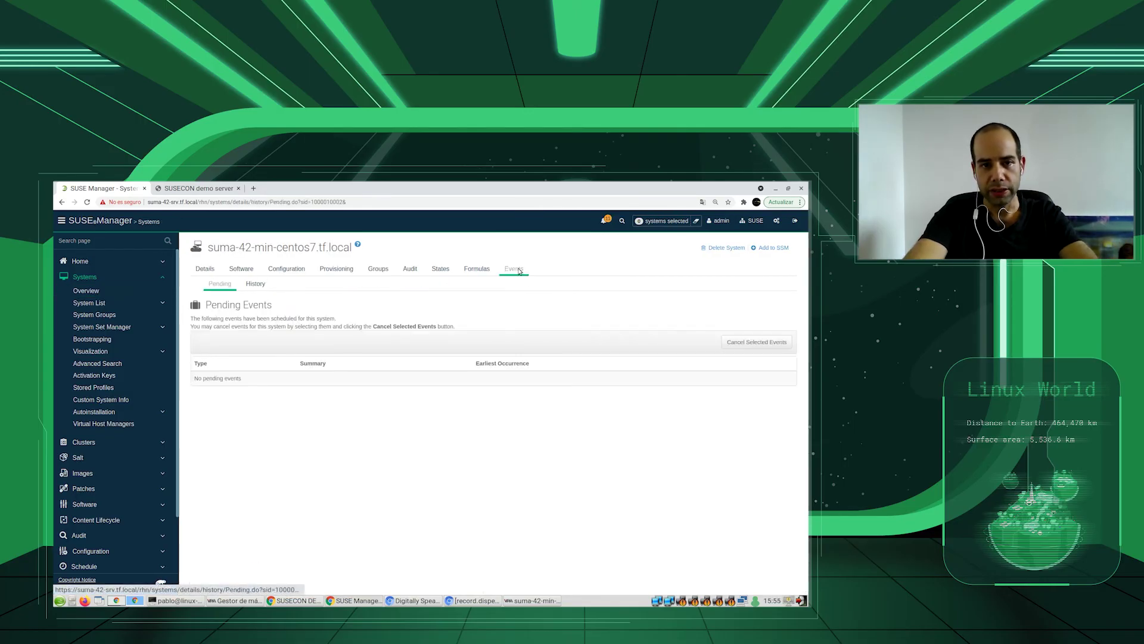
{"action": "left_click", "coordinate": [266, 281]}
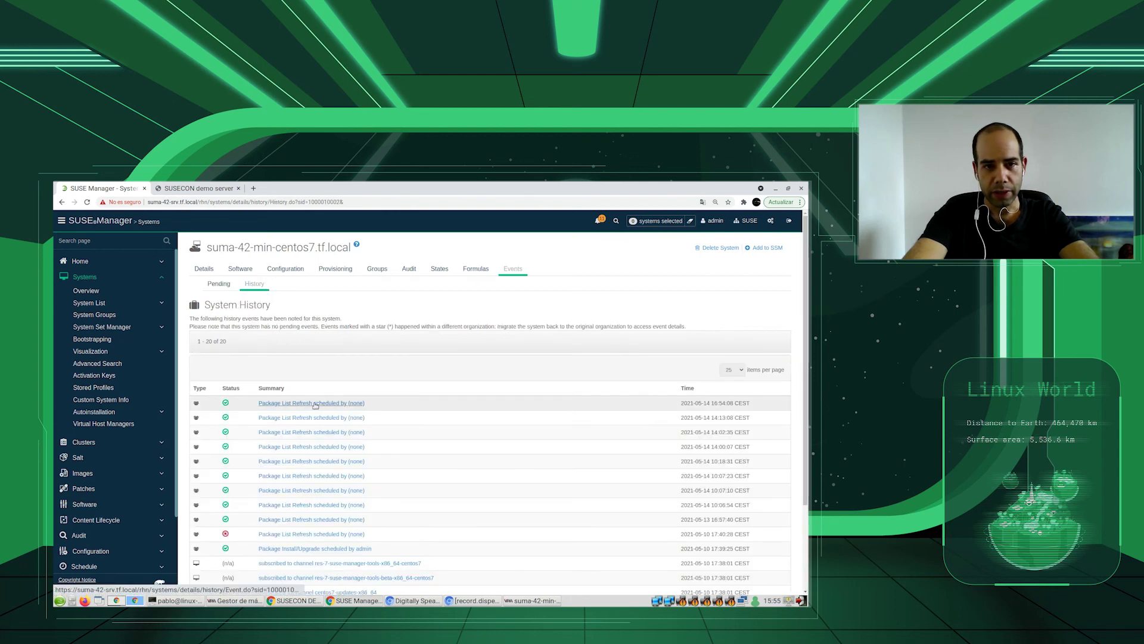
{"action": "left_click", "coordinate": [345, 404]}
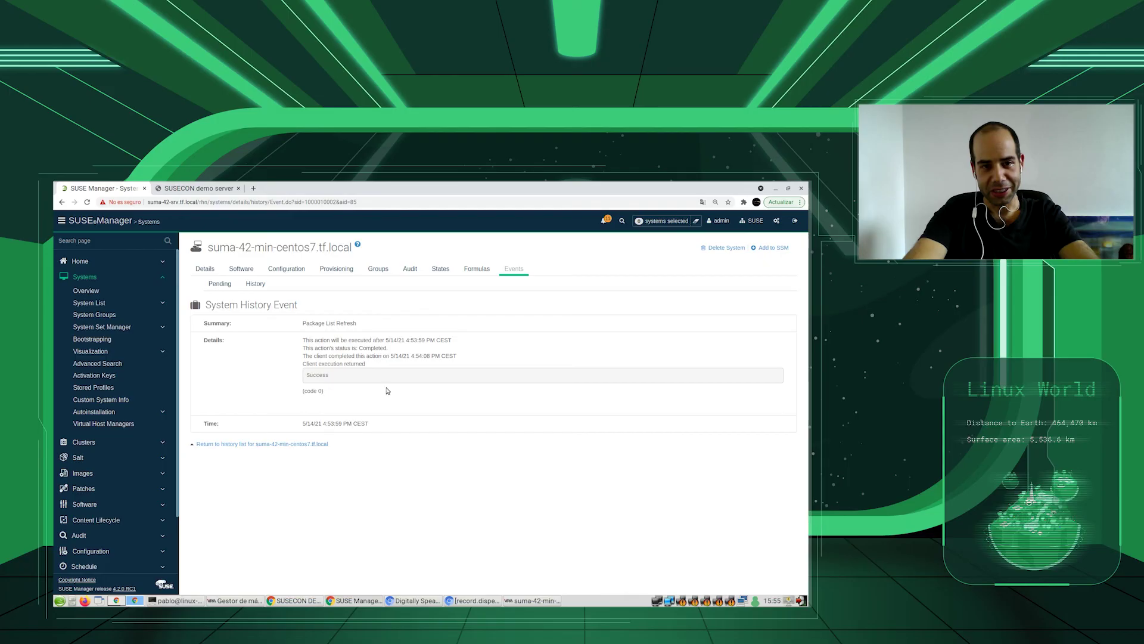
{"action": "left_click", "coordinate": [212, 272]}
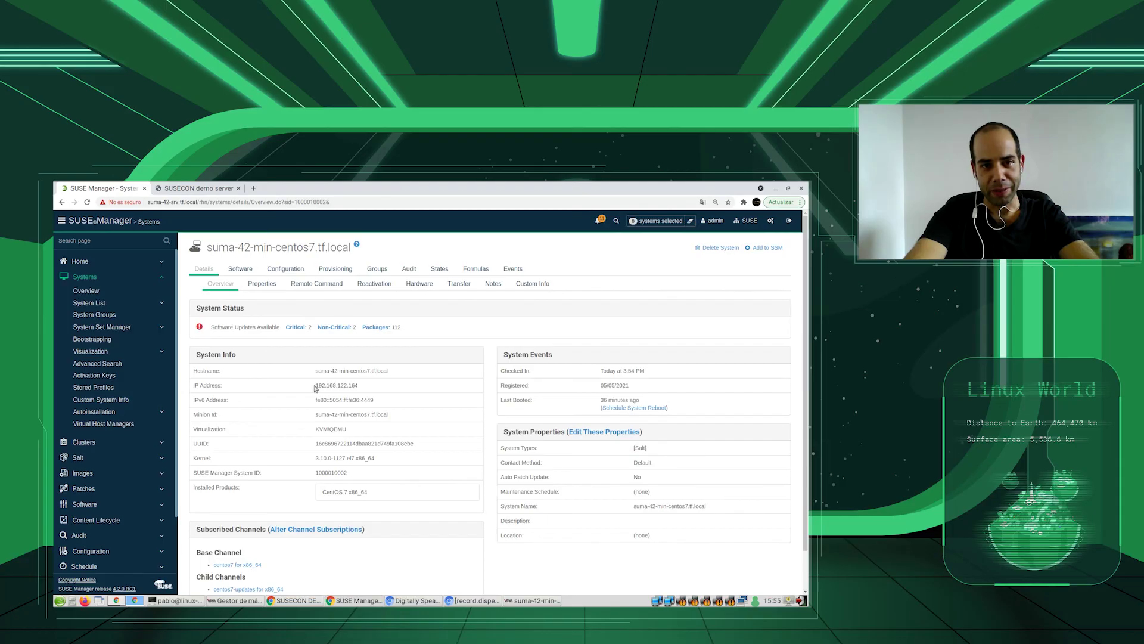
Step: Open the Ansible control node configuration of suma-42-min-sles15sp3.tf.local from the systems overview
{"action": "left_click", "coordinate": [85, 295]}
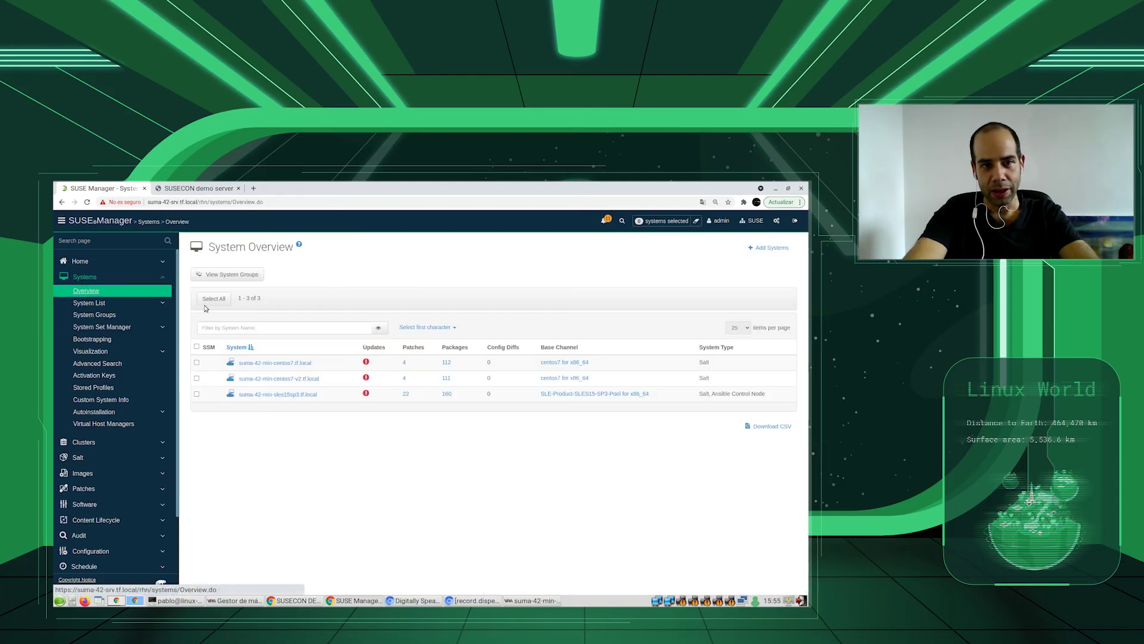
{"action": "left_click", "coordinate": [291, 395]}
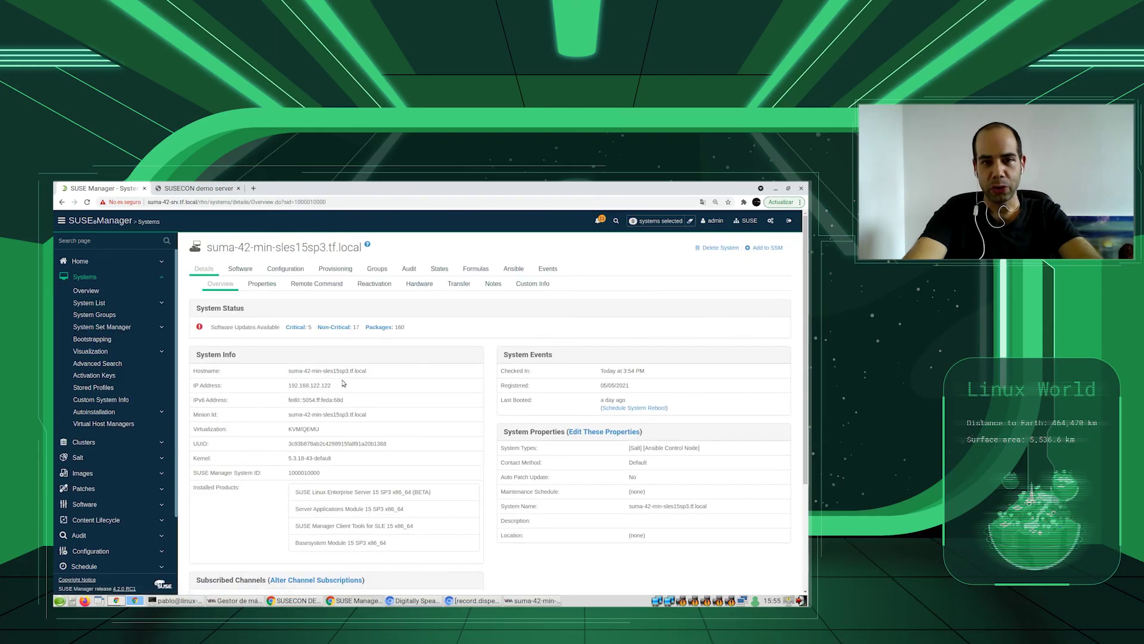
{"action": "left_click", "coordinate": [513, 269]}
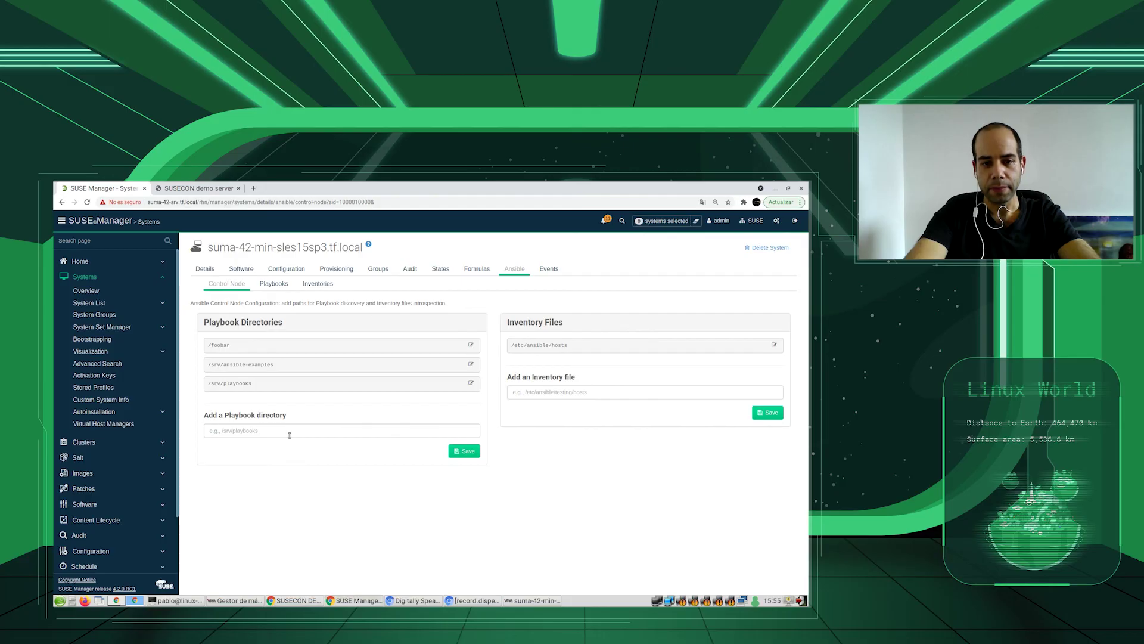
Step: Switch to the SUSECON presentation and advance to the closing thank-you slide
{"action": "left_click", "coordinate": [295, 600]}
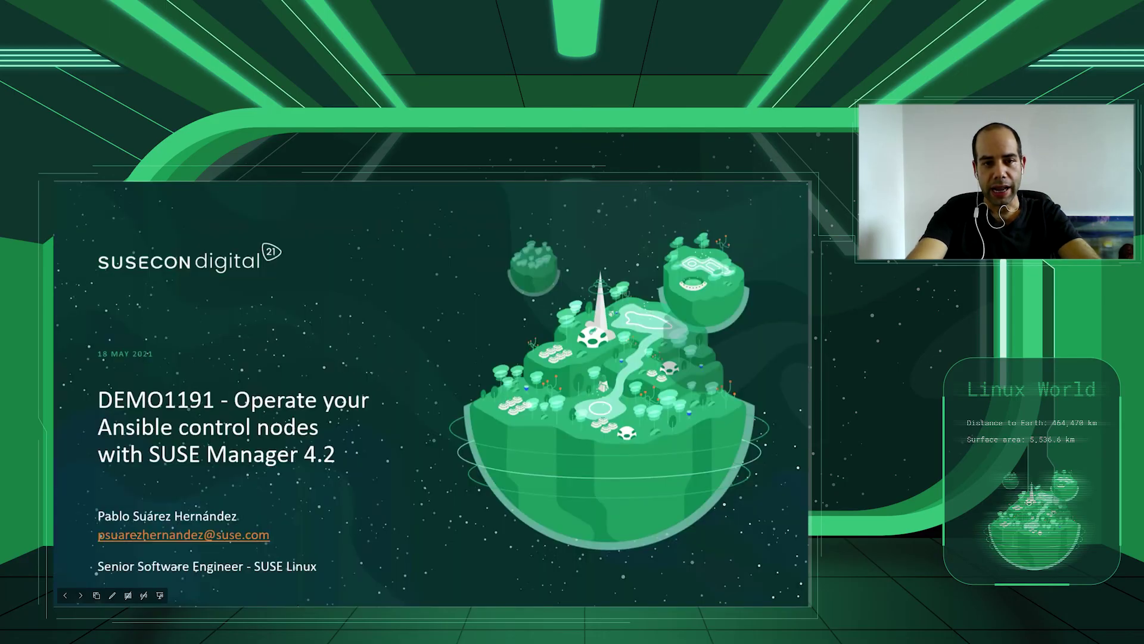
{"action": "key", "text": "Right"}
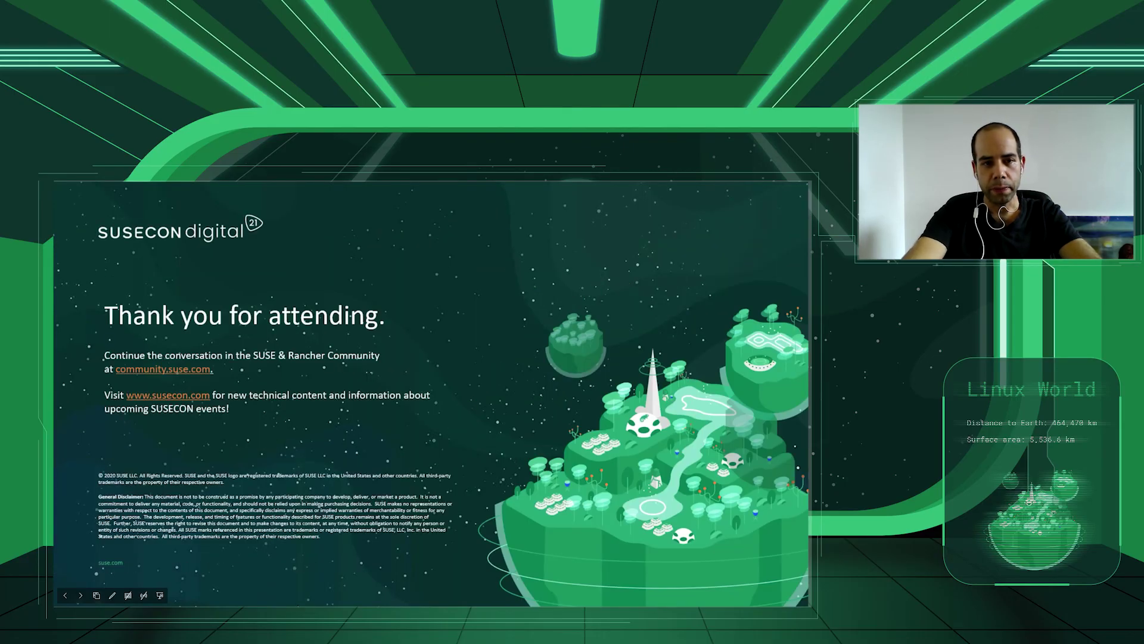